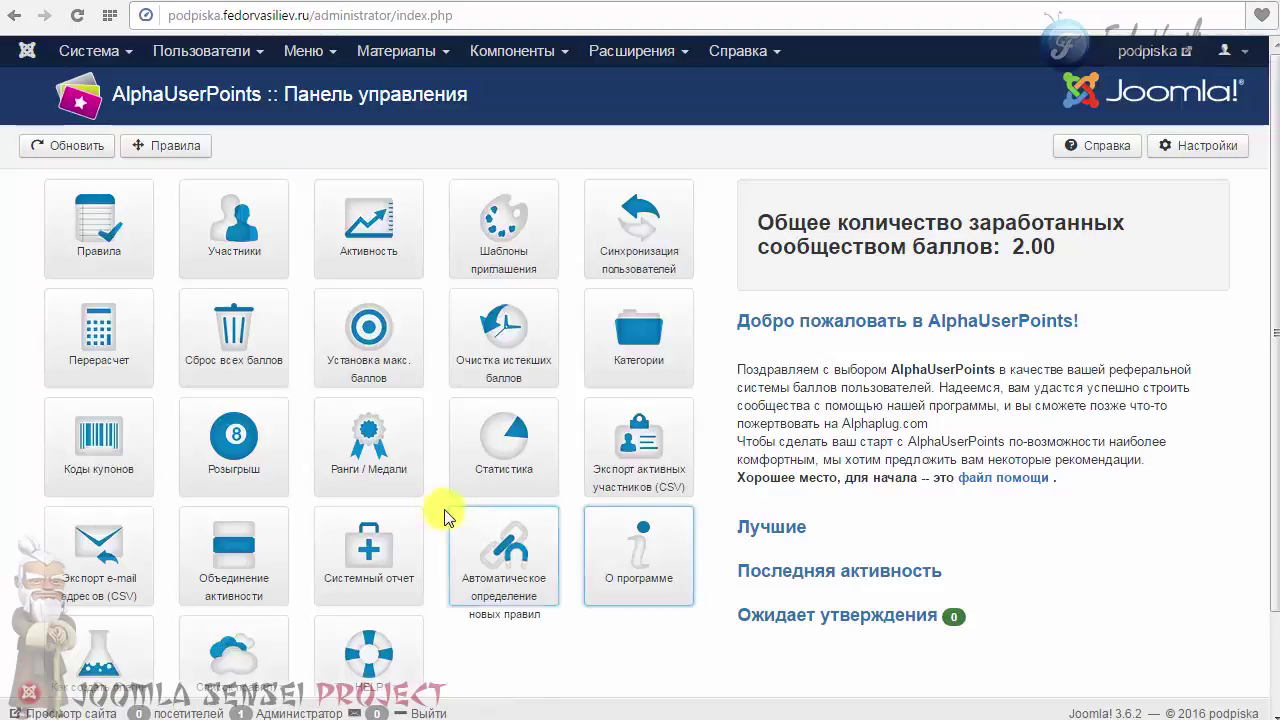
# Step: Publish the coupon points rule "Коды балловых купонов" in the AlphaUserPoints rules, saving and closing it
pyautogui.click(95, 220)
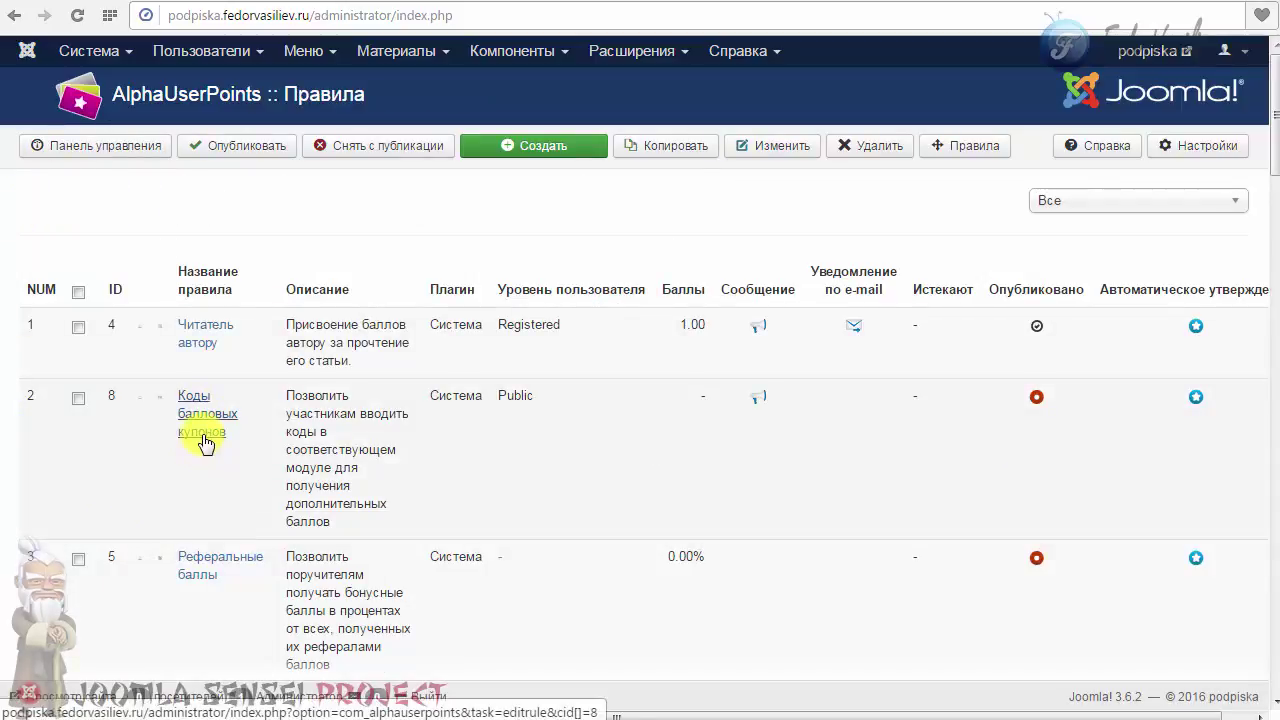
pyautogui.click(207, 395)
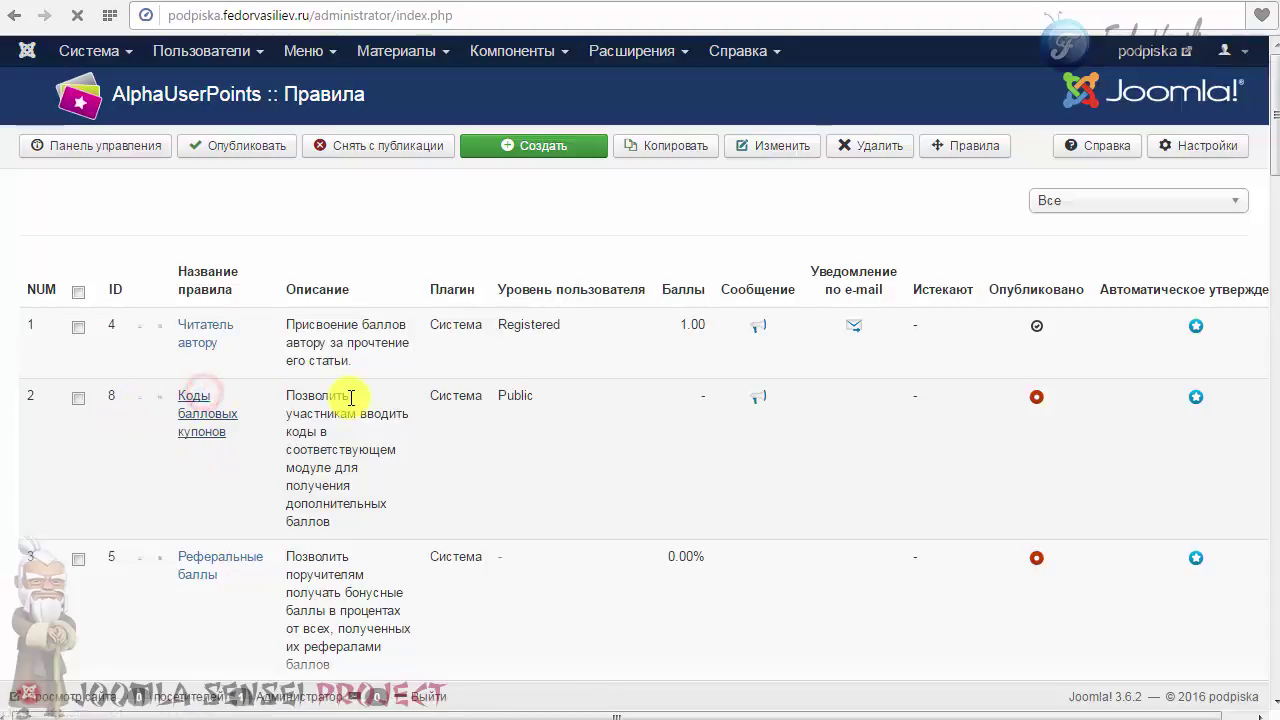
pyautogui.scroll(-2, 485, 340)
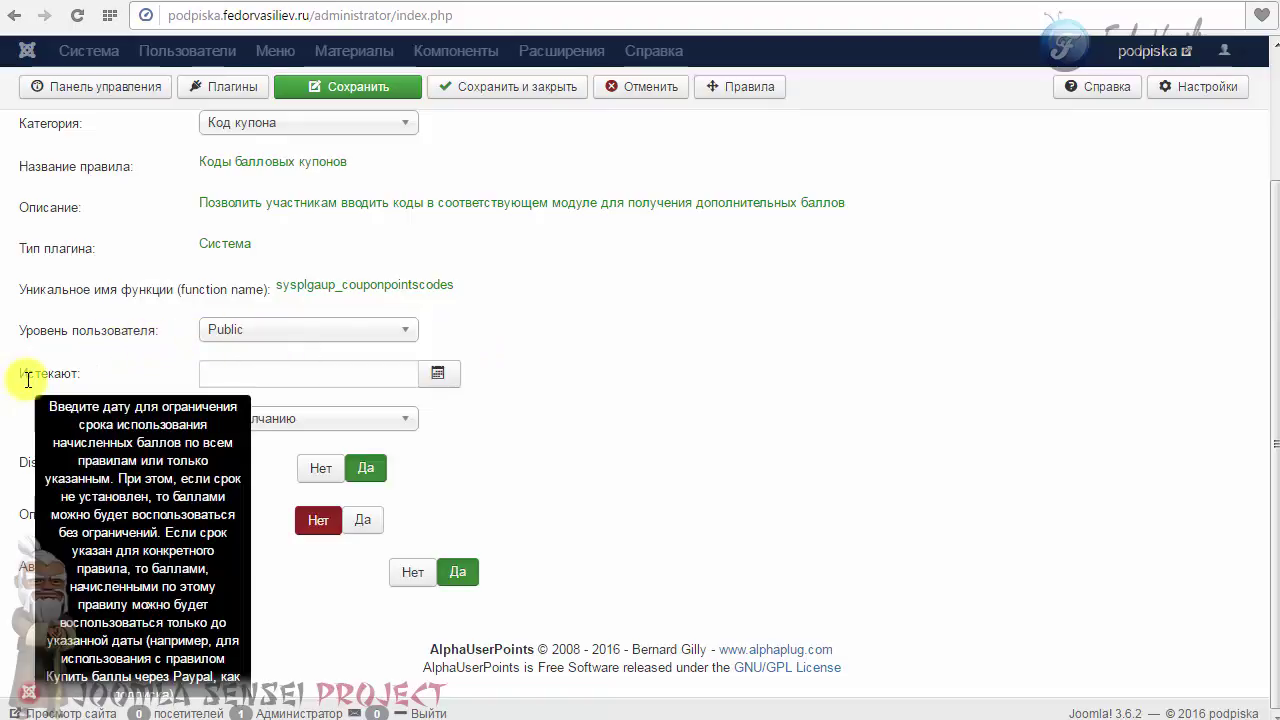
pyautogui.click(249, 416)
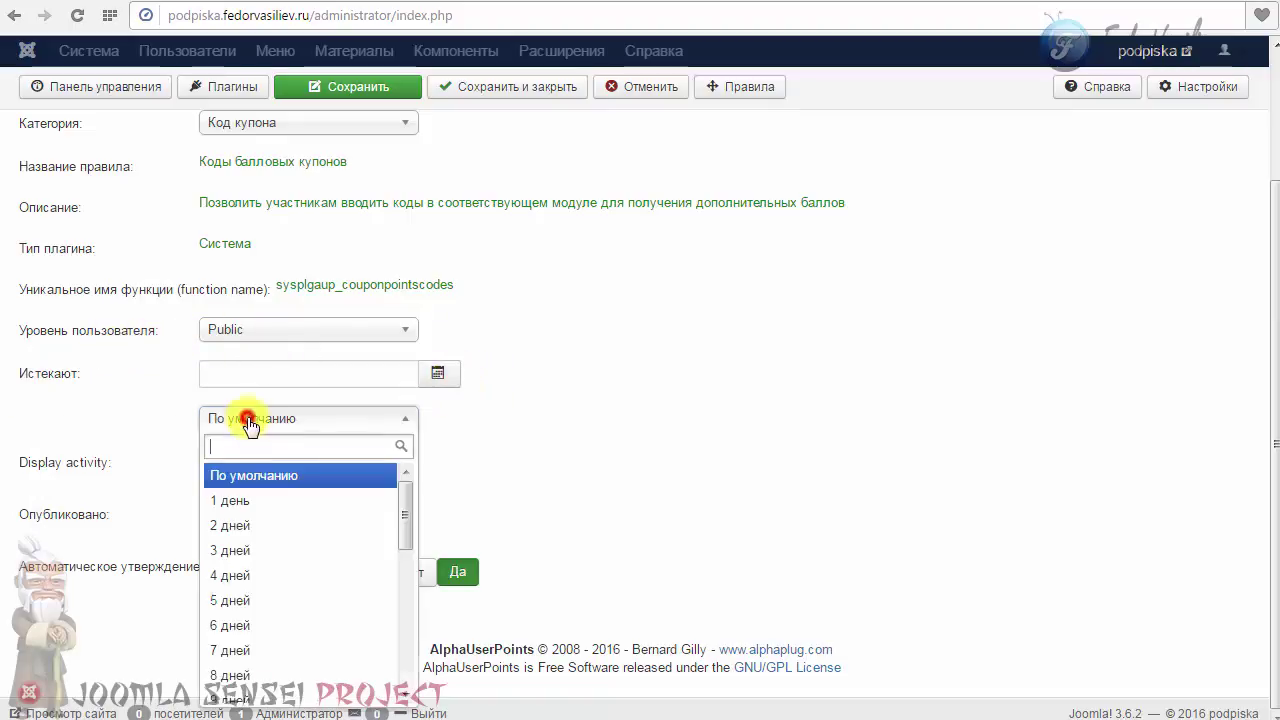
pyautogui.click(357, 520)
pyautogui.click(357, 522)
pyautogui.scroll(2, 137, 534)
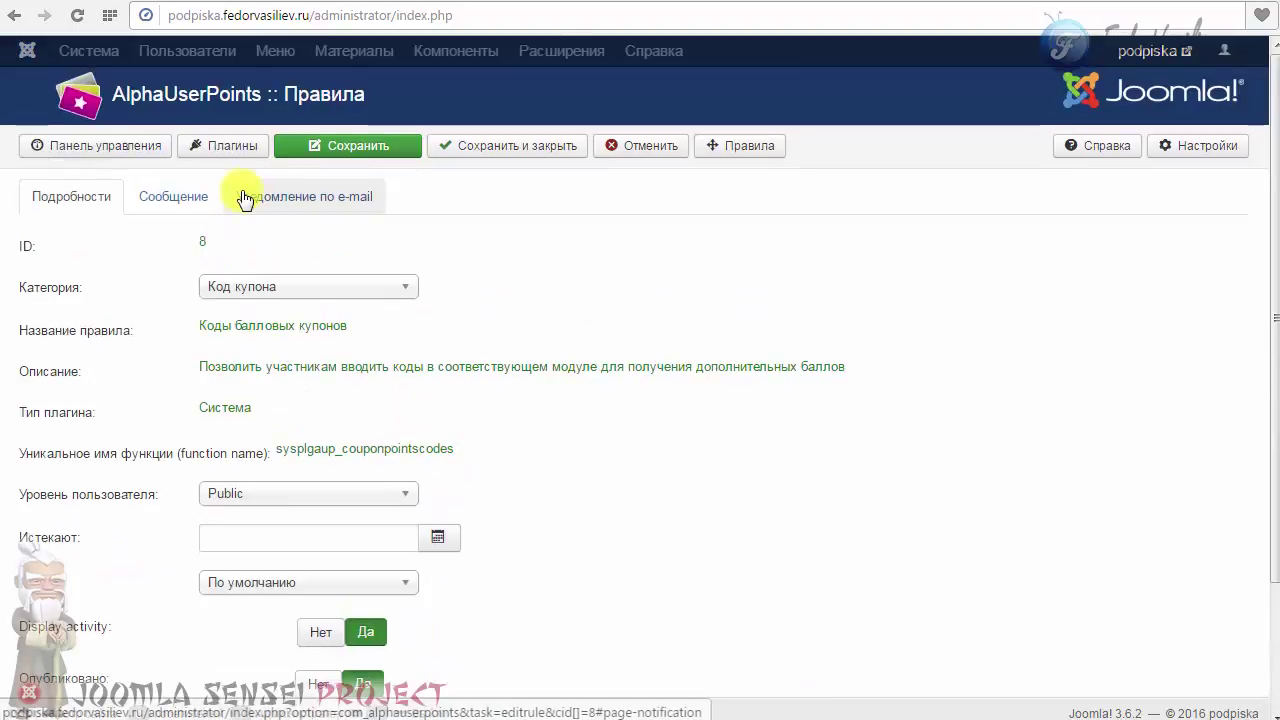
pyautogui.click(509, 155)
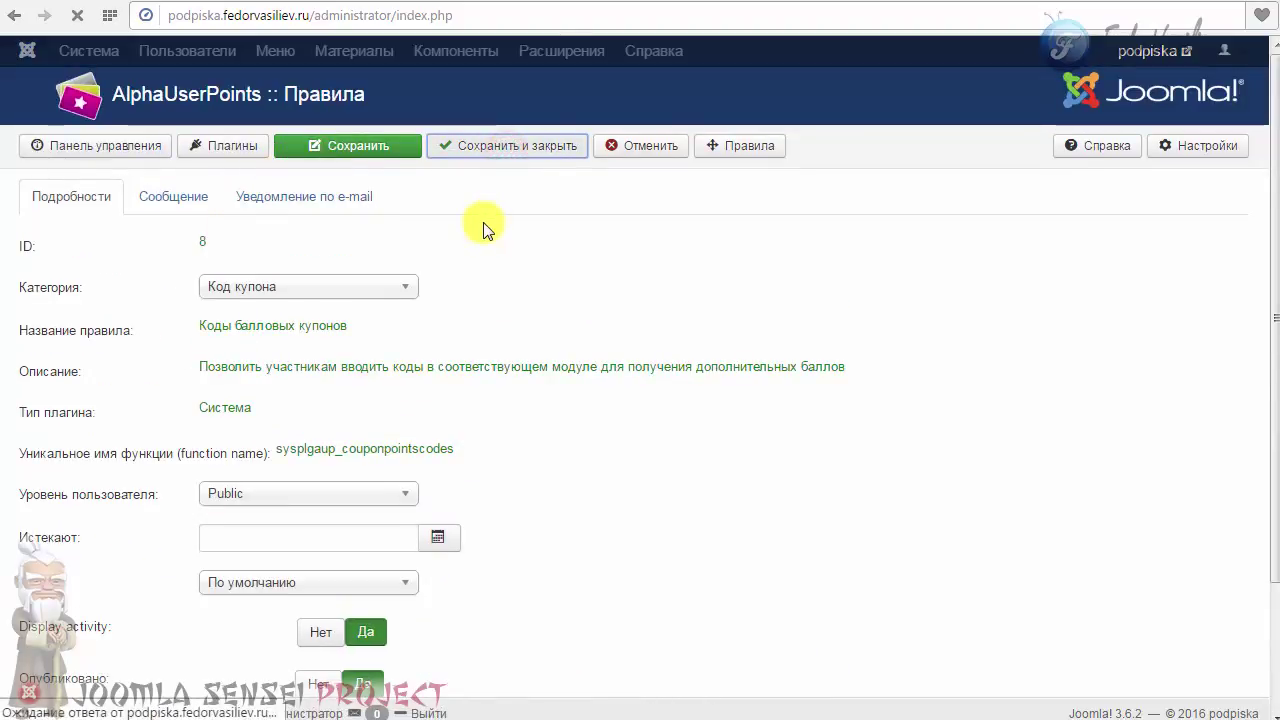
pyautogui.scroll(-2, 483, 226)
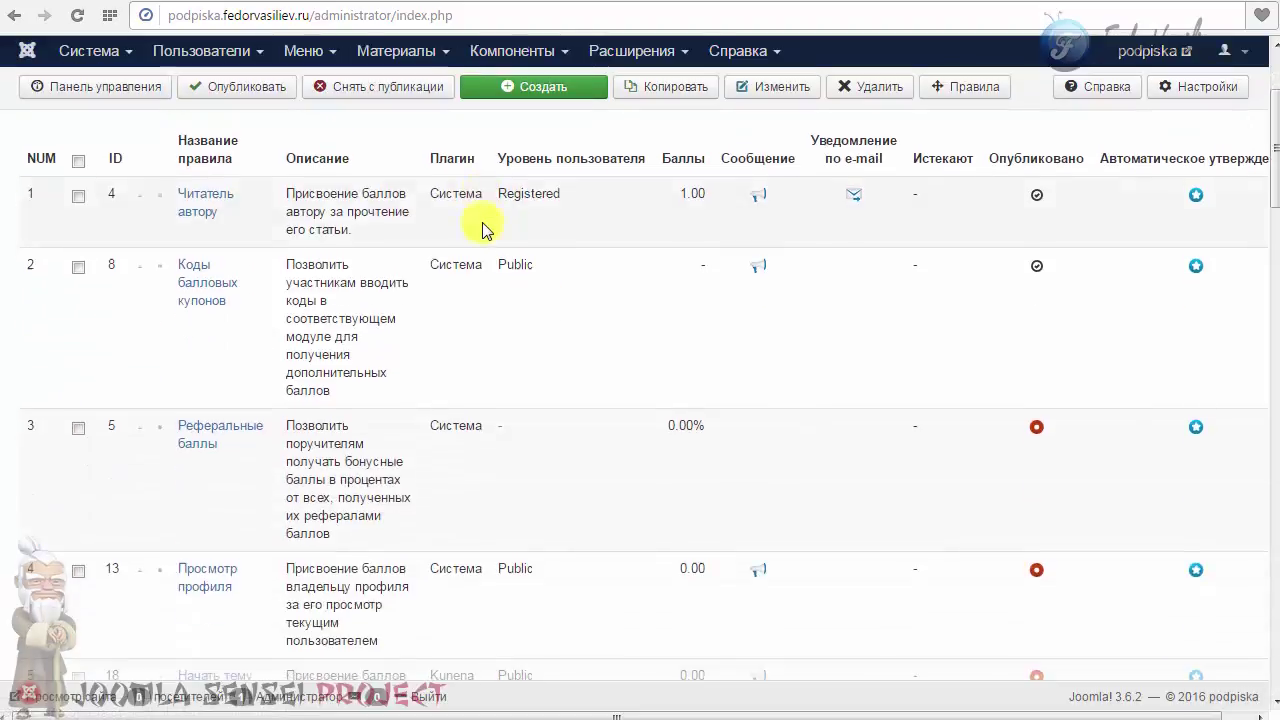
pyautogui.scroll(2, 694, 286)
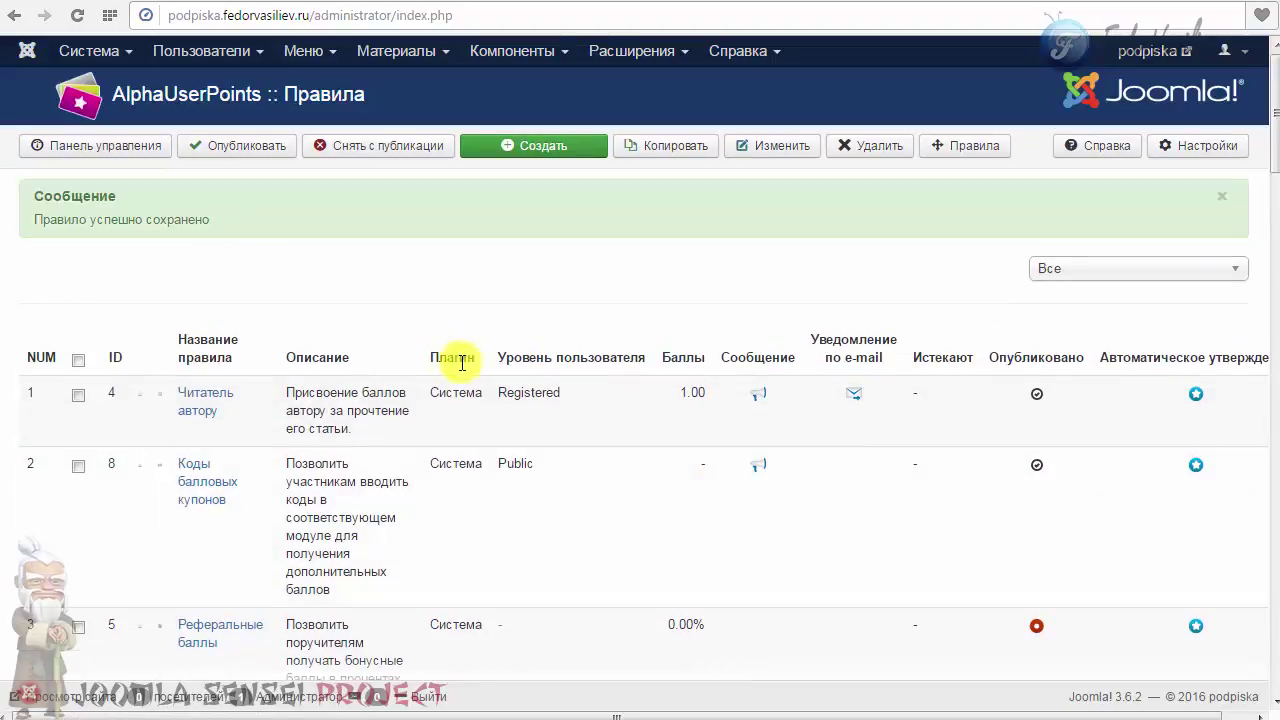
# Step: Create an AlphaUserPoints category titled "купоны", then save and close it
pyautogui.click(90, 148)
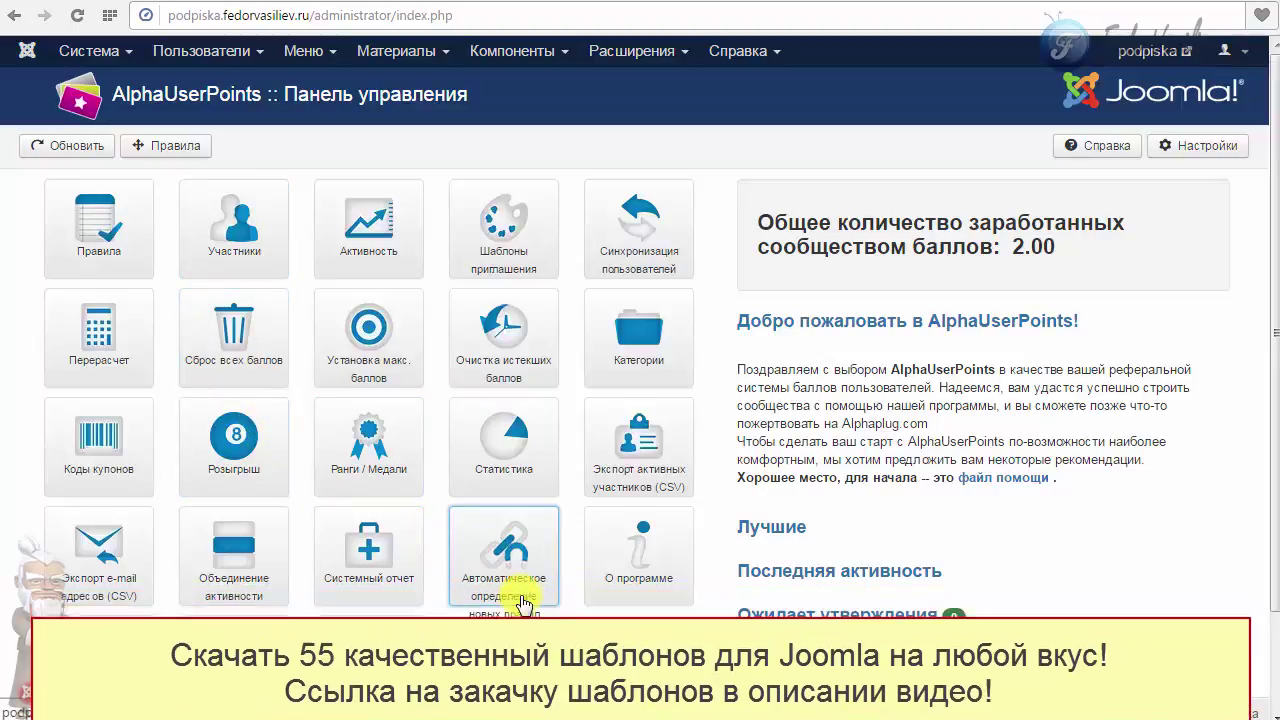
pyautogui.click(632, 333)
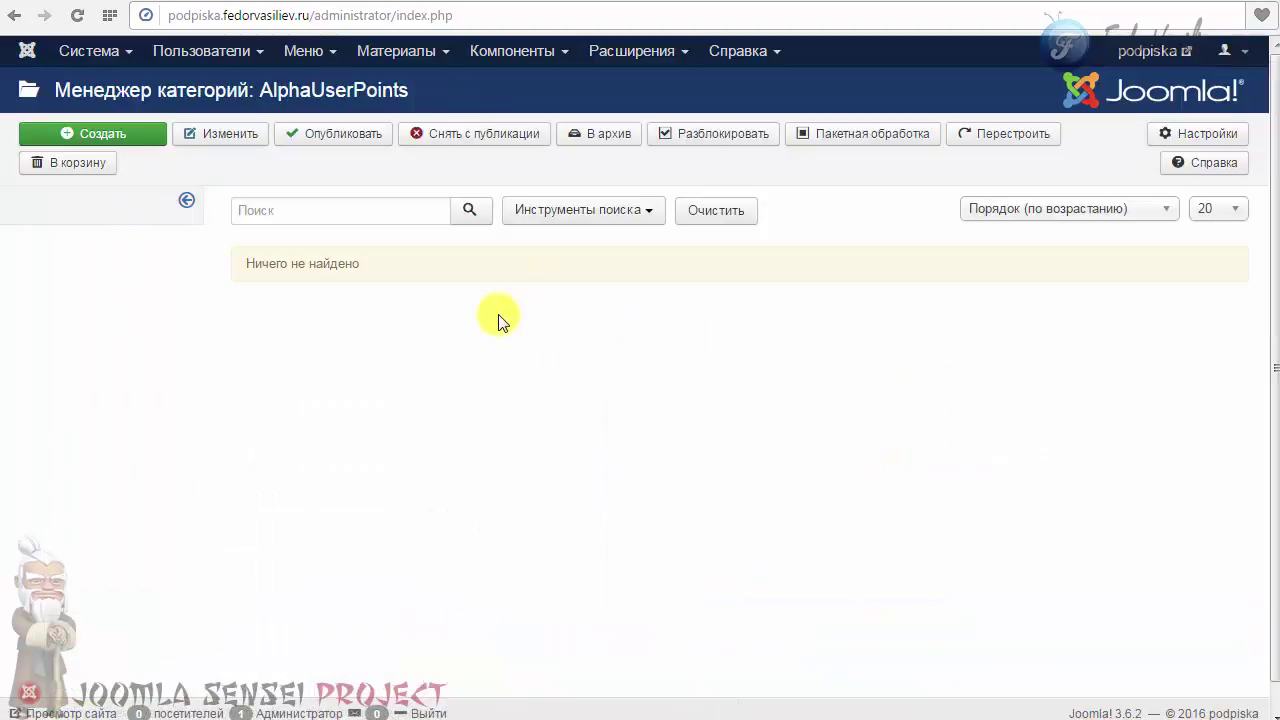
pyautogui.click(130, 134)
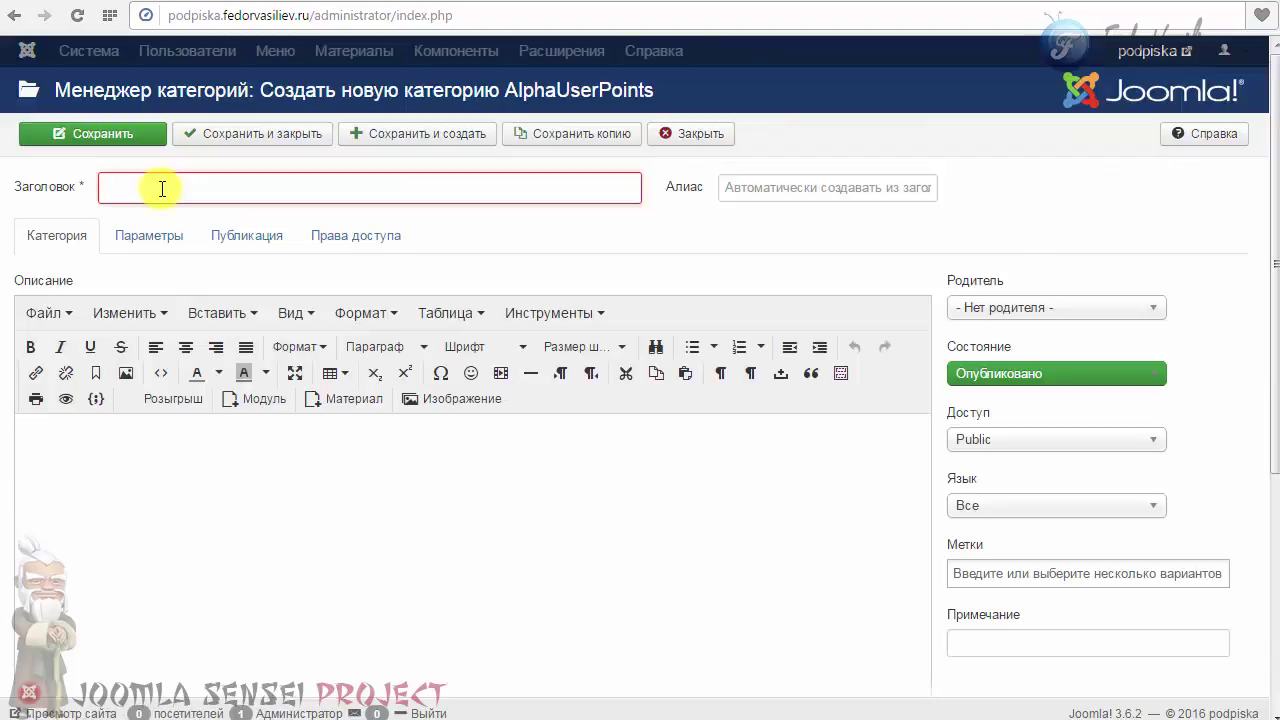
pyautogui.write('купоны')
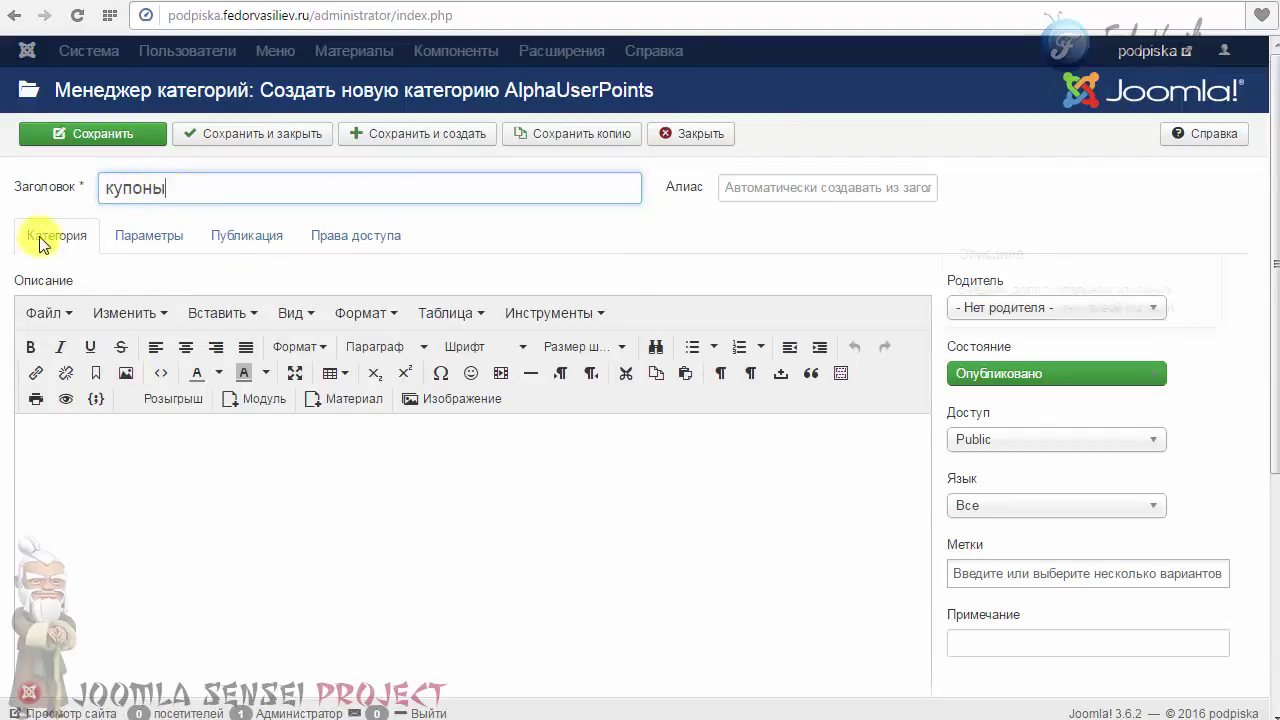
pyautogui.click(126, 480)
pyautogui.scroll(-4, 103, 395)
pyautogui.scroll(5, 105, 393)
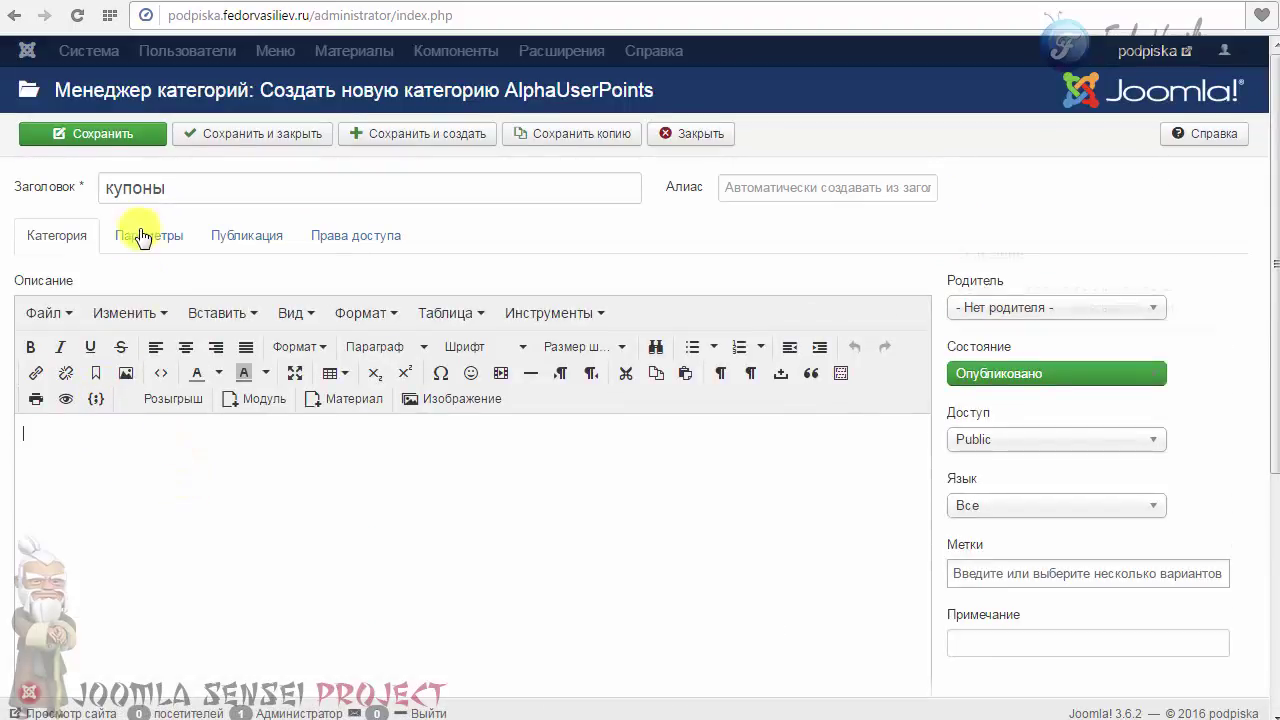
pyautogui.click(246, 236)
pyautogui.click(268, 134)
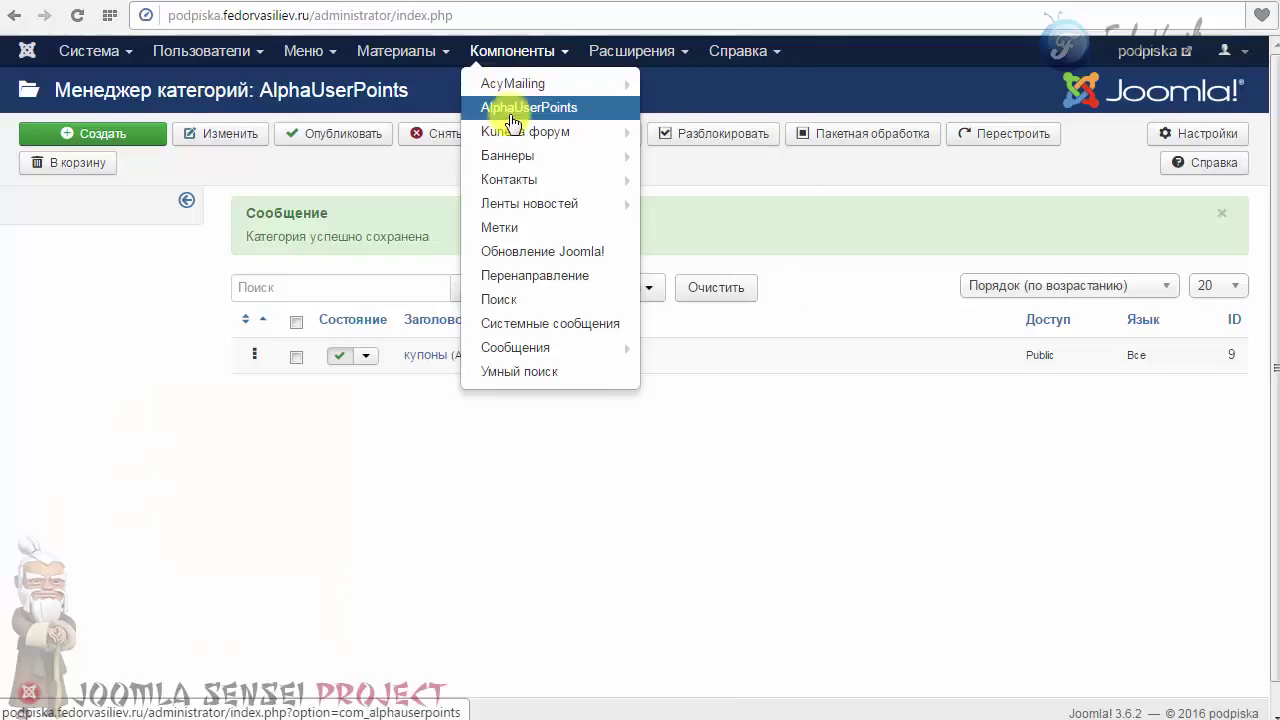
# Step: Start a new coupon in the AlphaUserPoints coupon codes and generate a random code for it
pyautogui.click(509, 189)
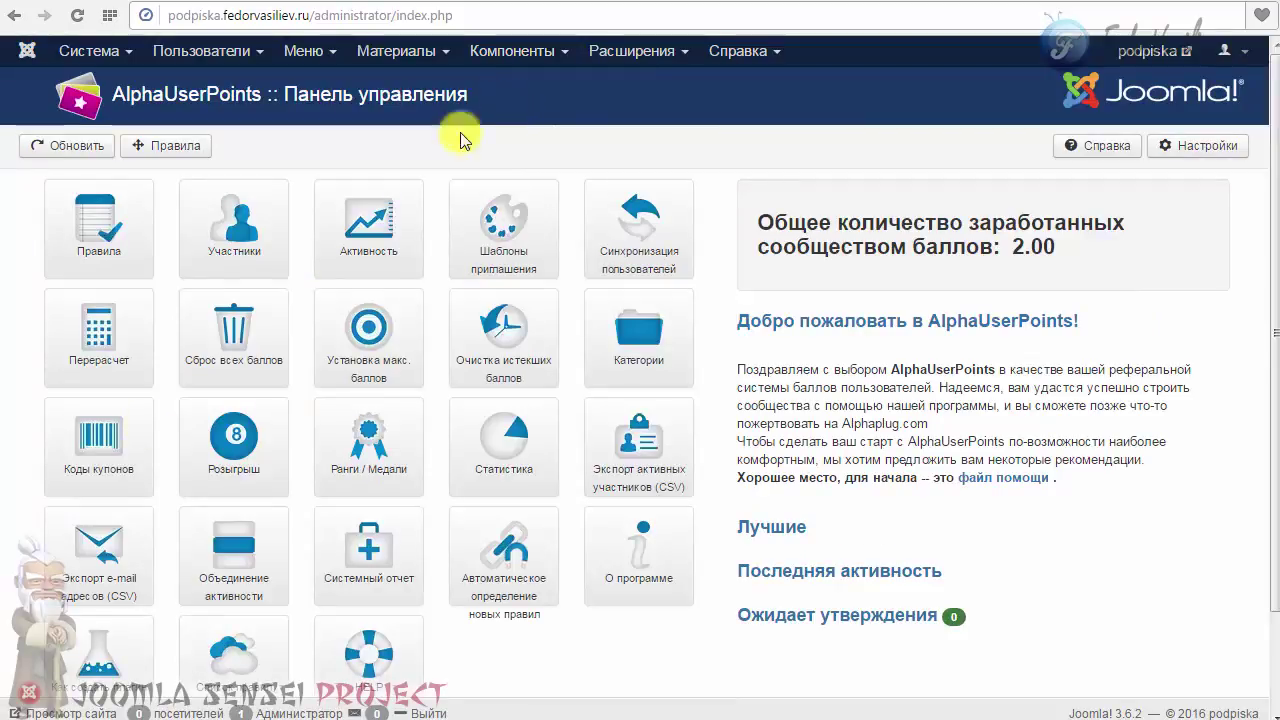
pyautogui.click(90, 435)
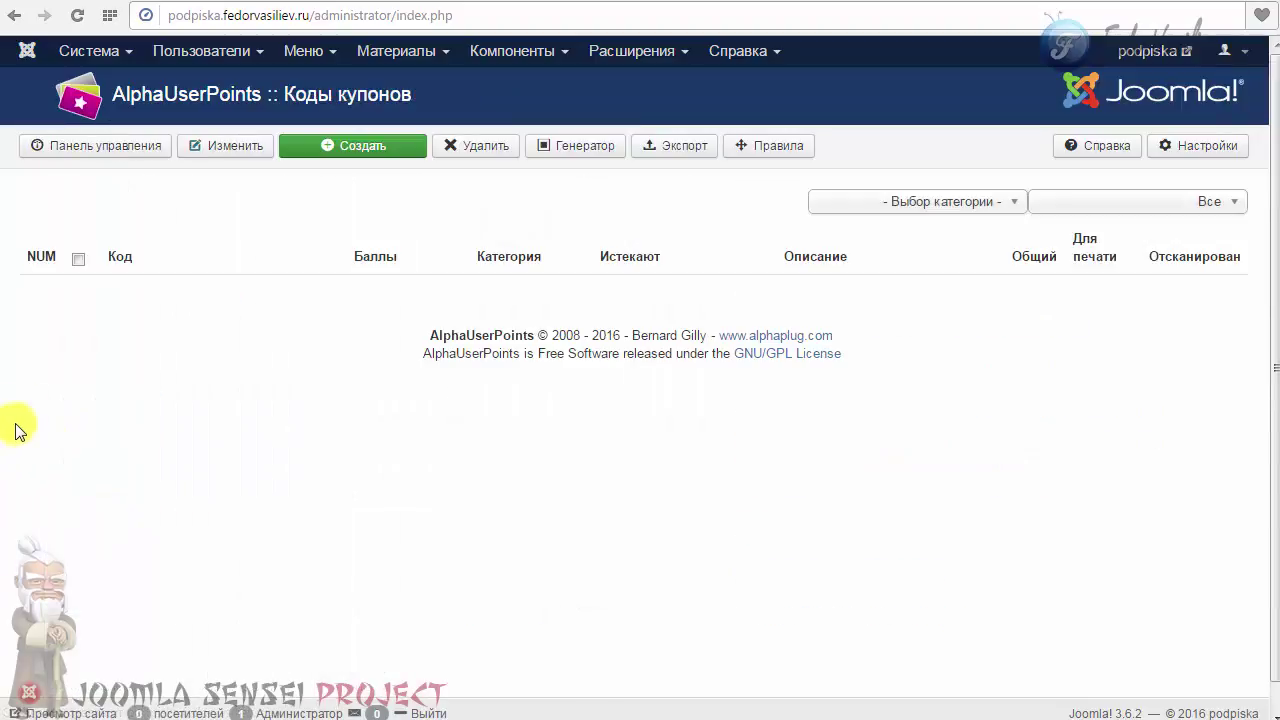
pyautogui.click(349, 146)
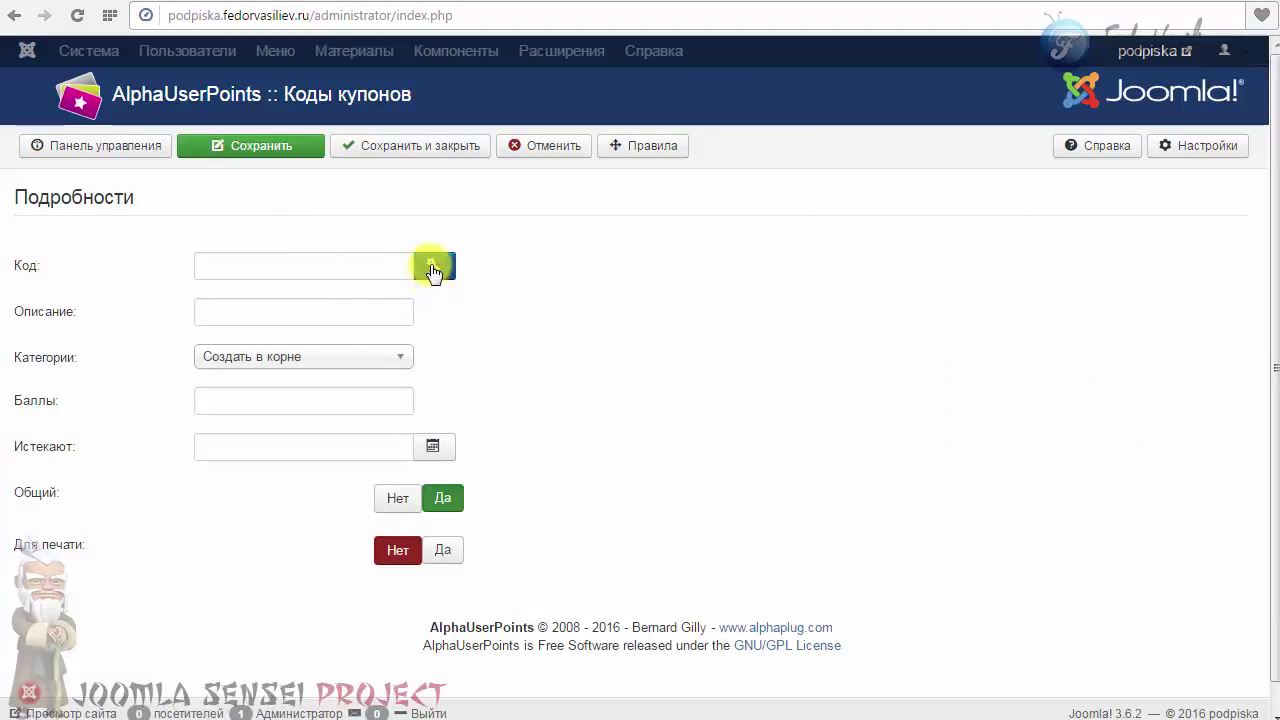
pyautogui.click(433, 267)
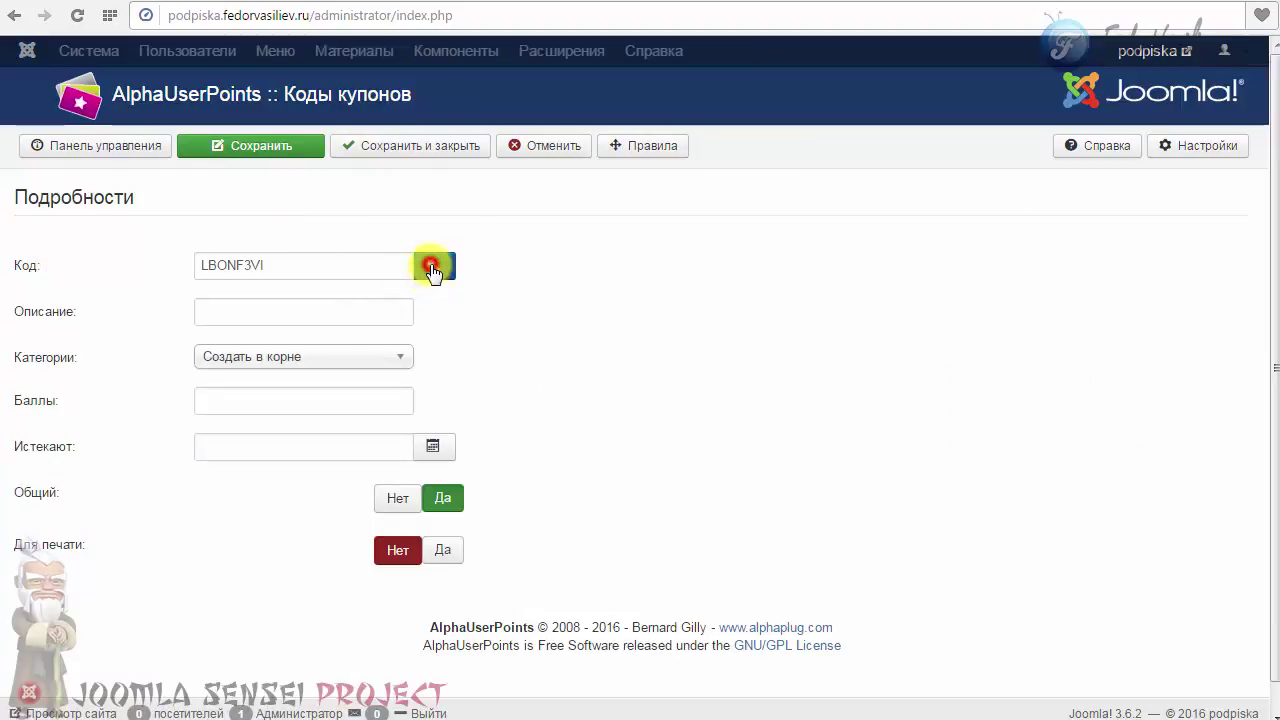
pyautogui.moveTo(288, 264); pyautogui.dragTo(157, 268)
pyautogui.click(301, 264)
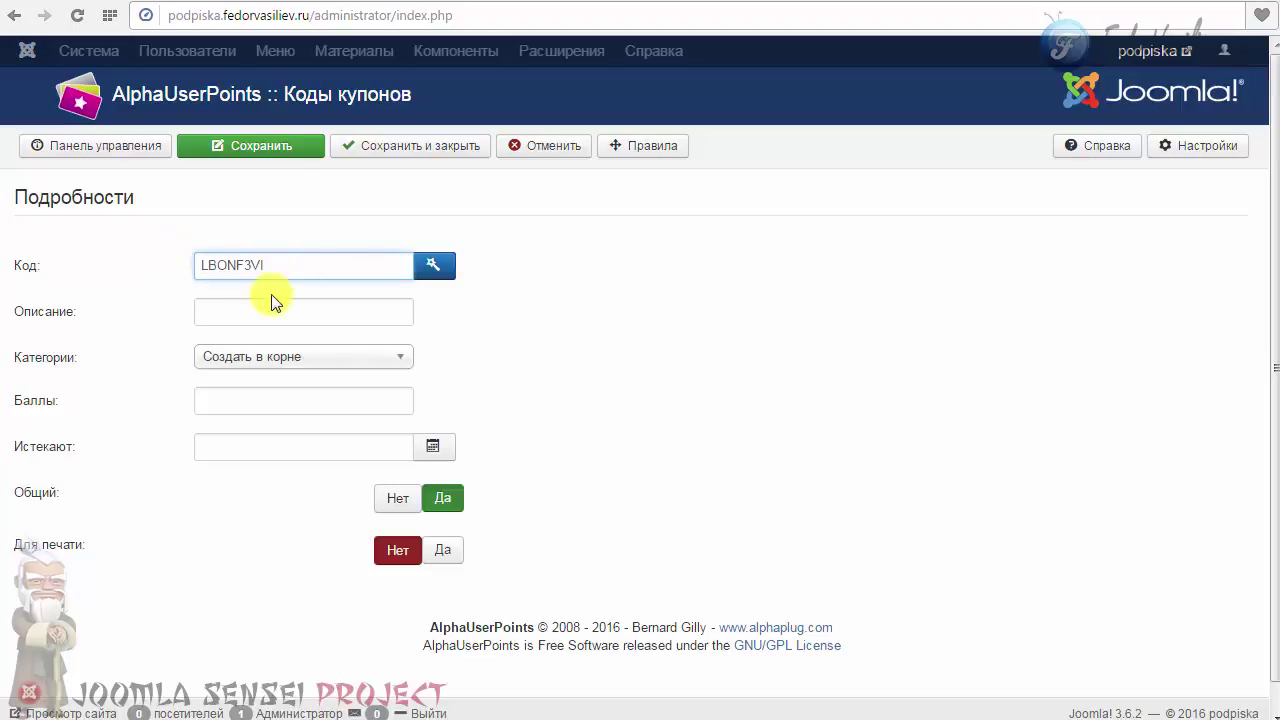
pyautogui.click(432, 268)
pyautogui.click(432, 268)
pyautogui.click(432, 268)
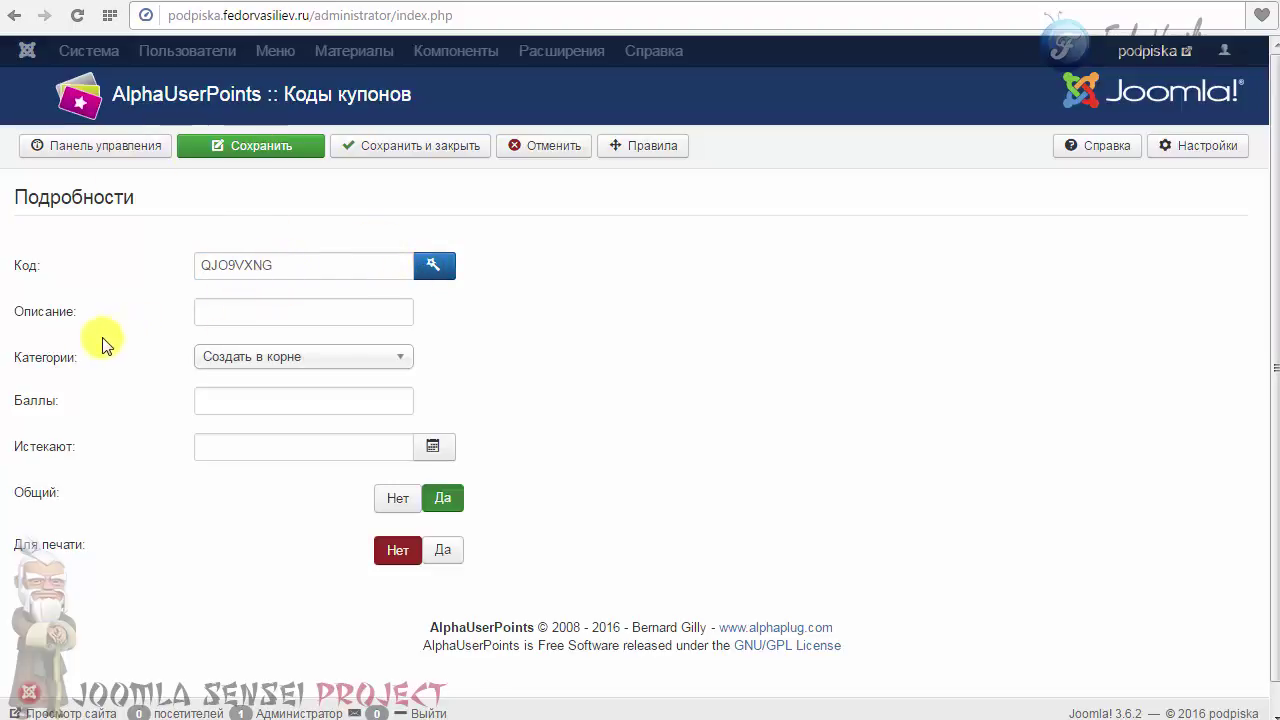
# Step: Describe the new coupon as "купон для клиента" and assign it to the category "купоны"
pyautogui.click(255, 311)
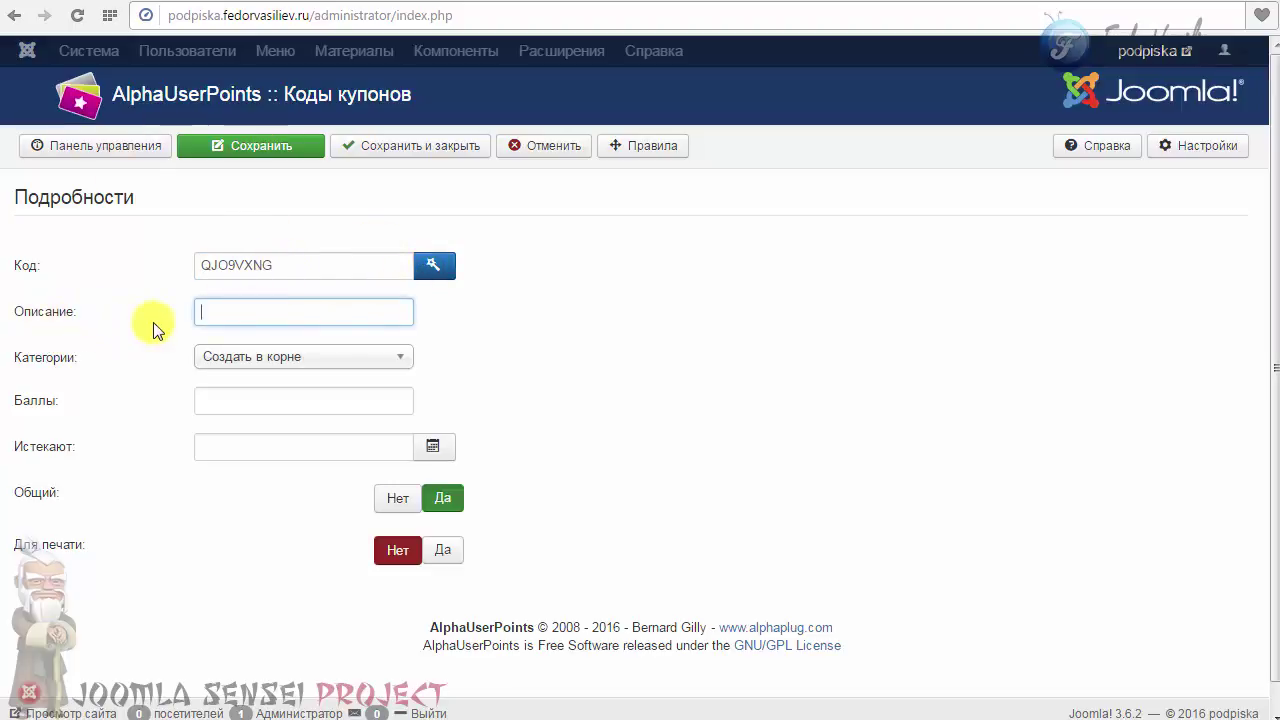
pyautogui.write('купон для клиента')
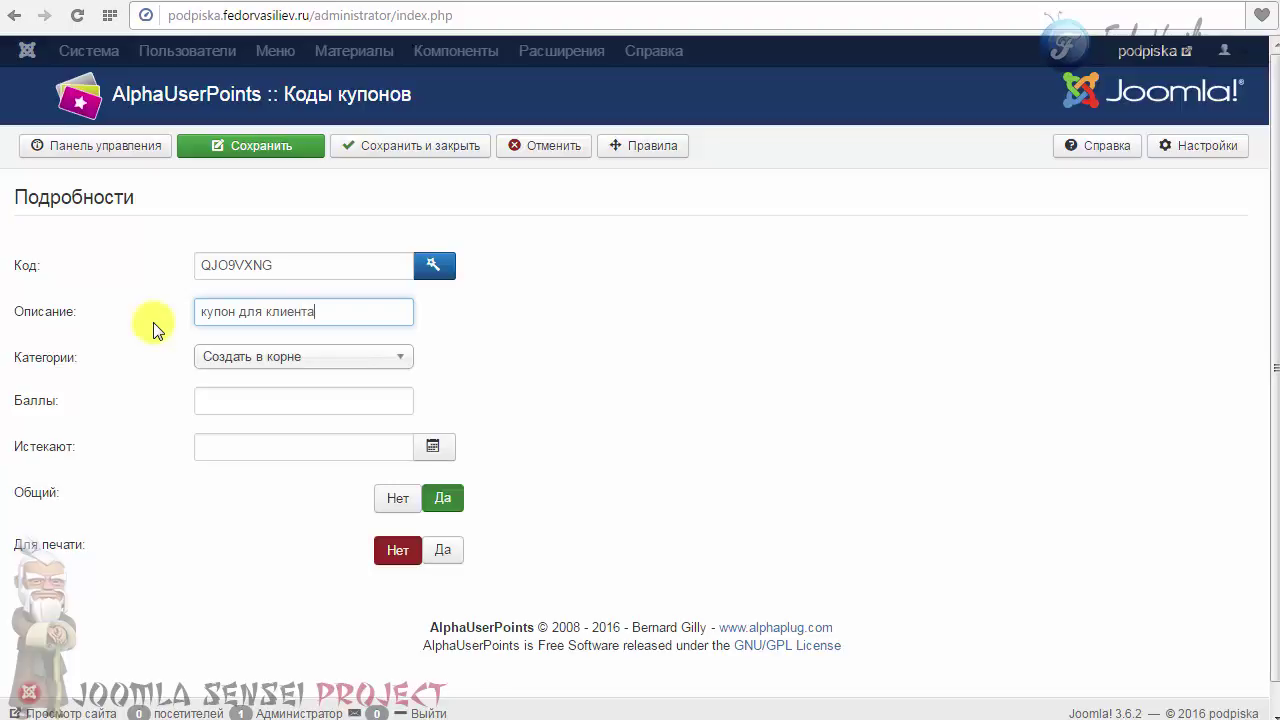
pyautogui.click(251, 365)
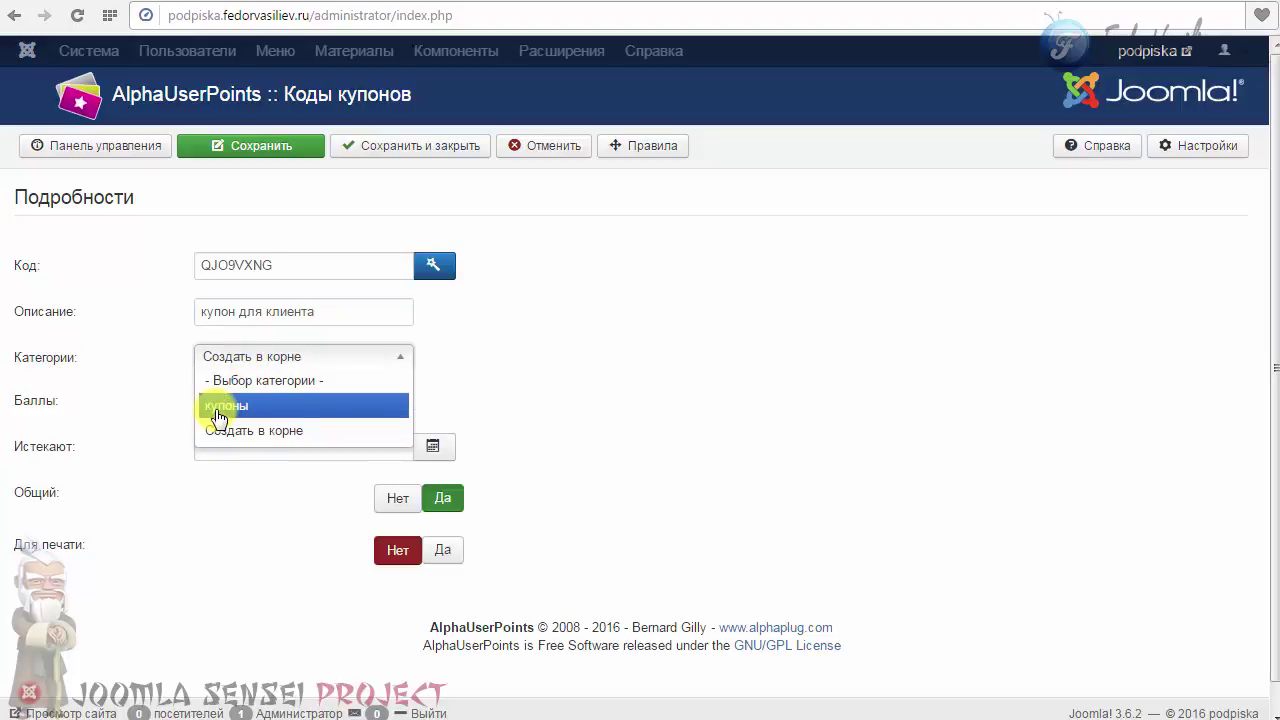
pyautogui.click(226, 362)
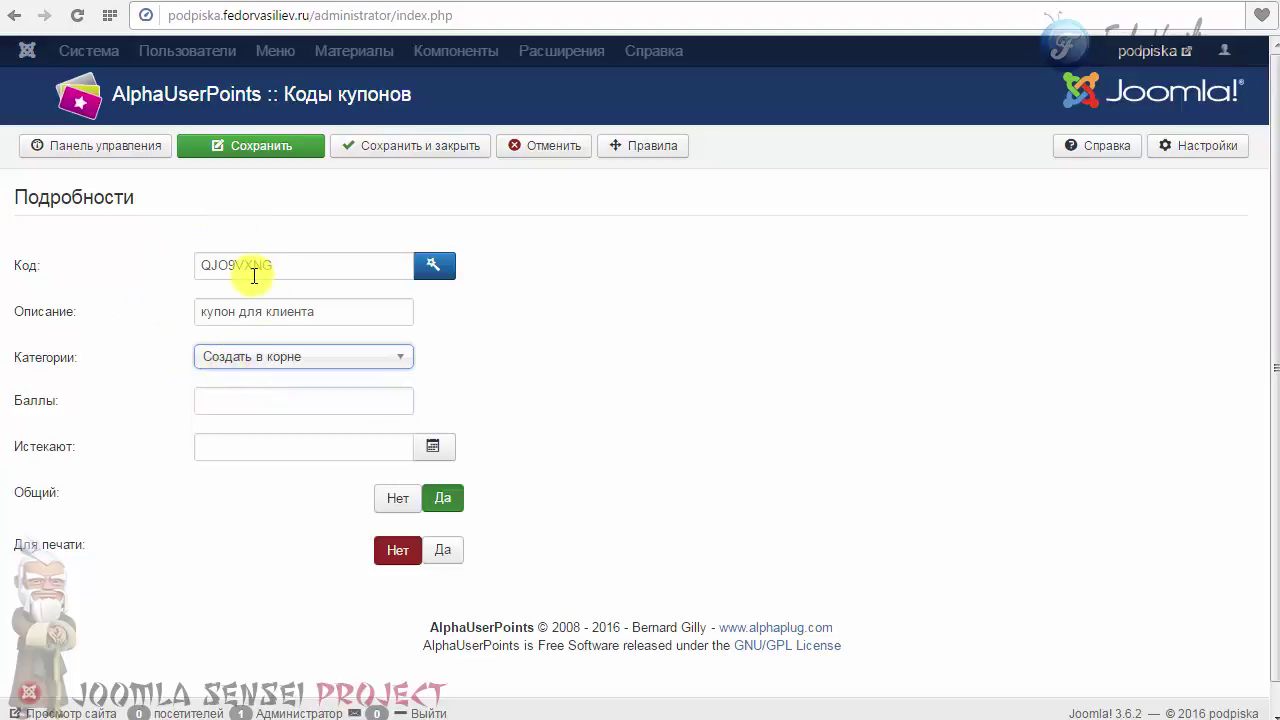
pyautogui.click(249, 369)
pyautogui.click(232, 406)
pyautogui.click(240, 409)
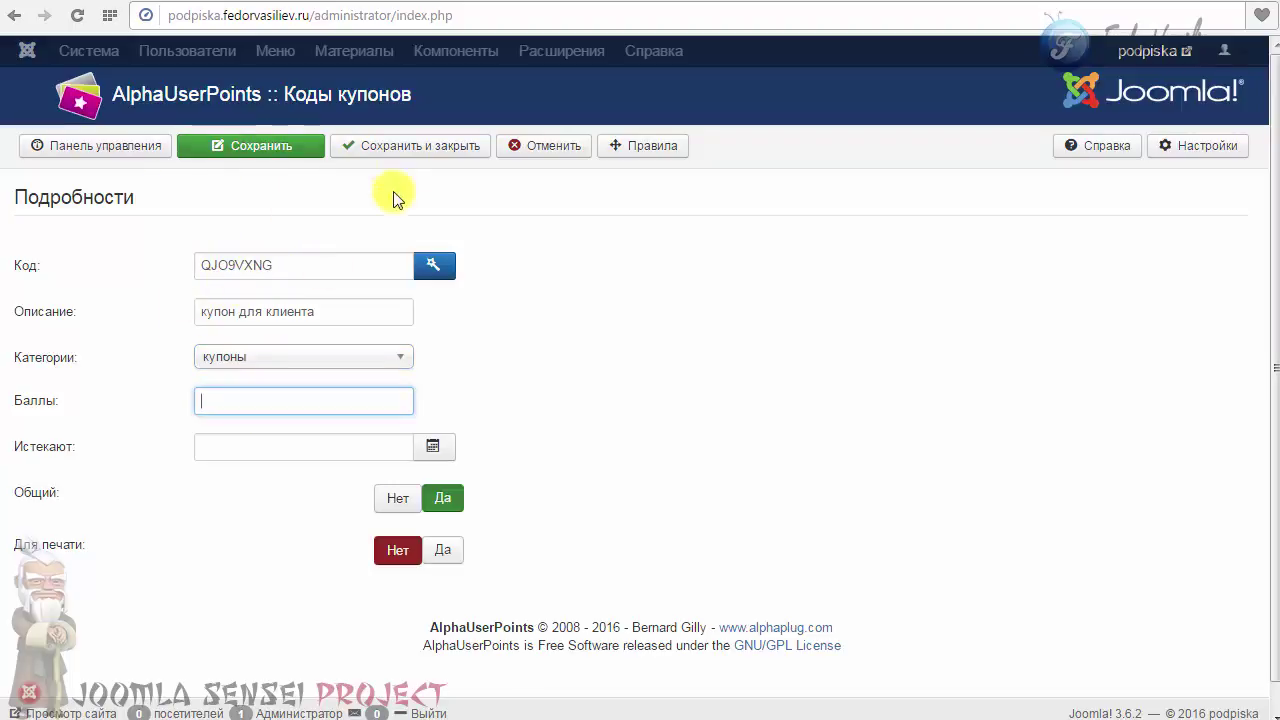
# Step: Set the coupon's points to 1000 and its expiry date to 31 October 2016, saving and closing the coupon
pyautogui.click(227, 402)
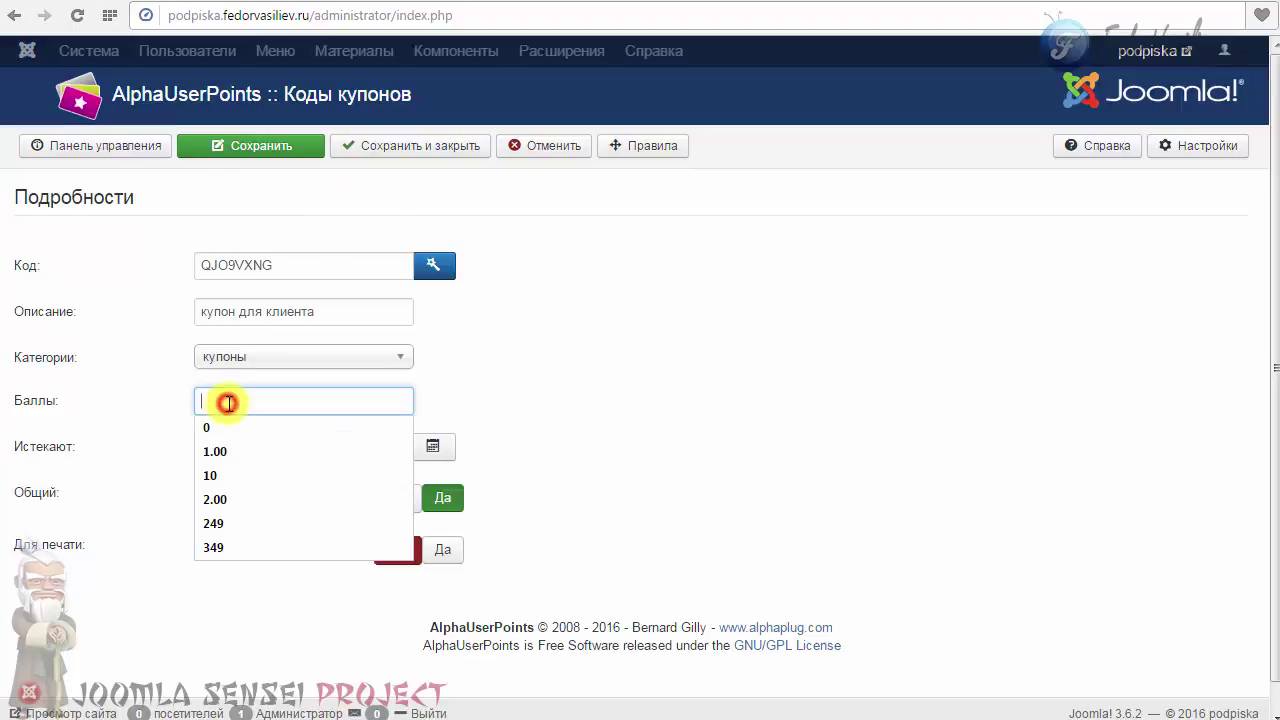
pyautogui.write('1000')
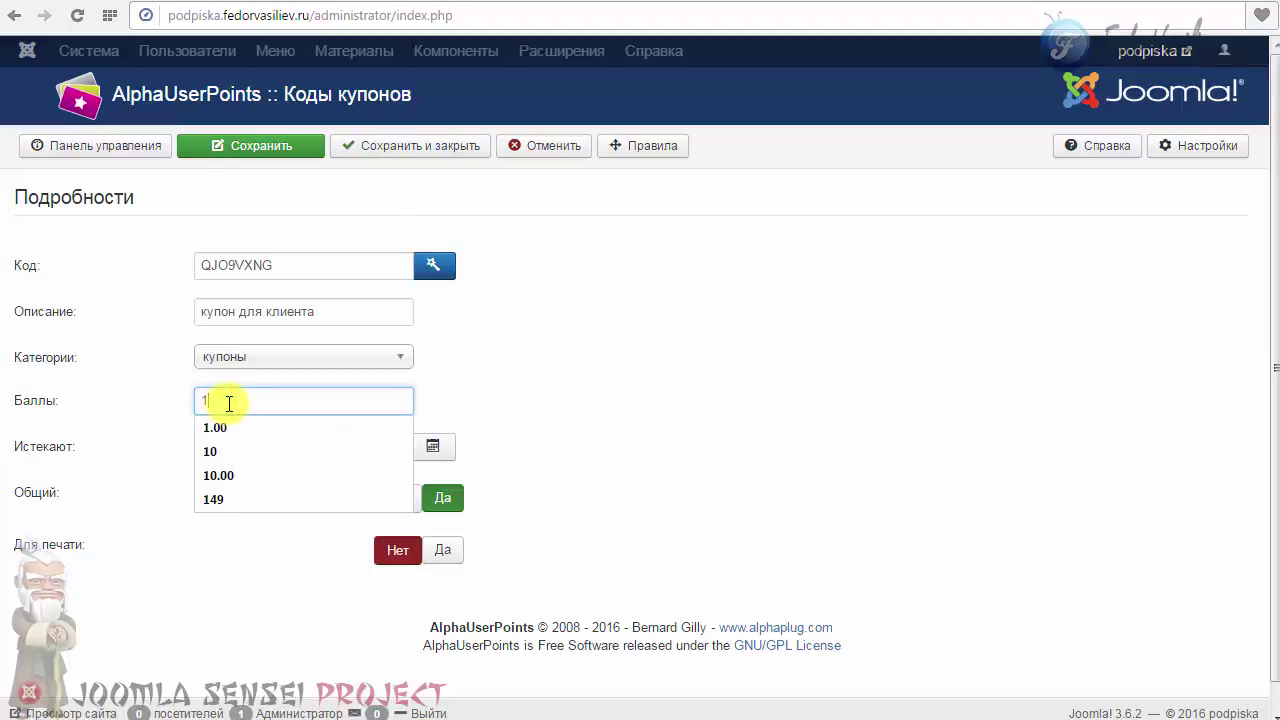
pyautogui.click(478, 398)
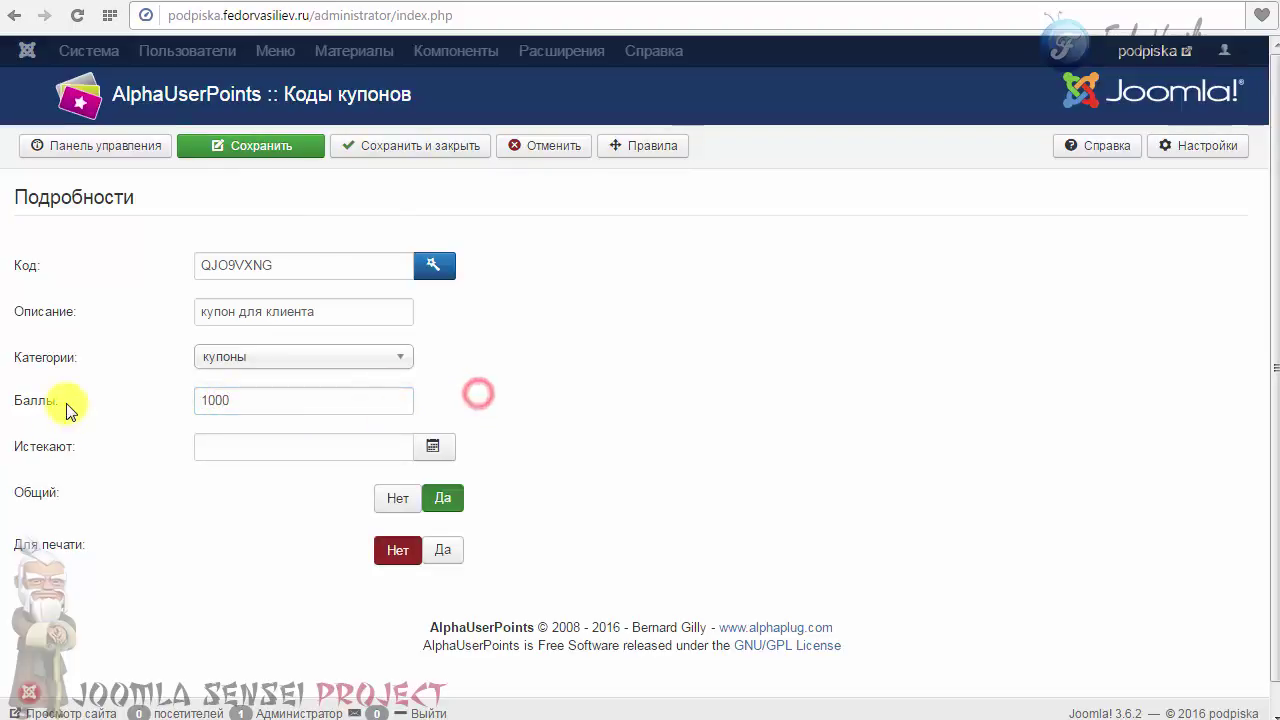
pyautogui.moveTo(303, 264); pyautogui.dragTo(171, 271)
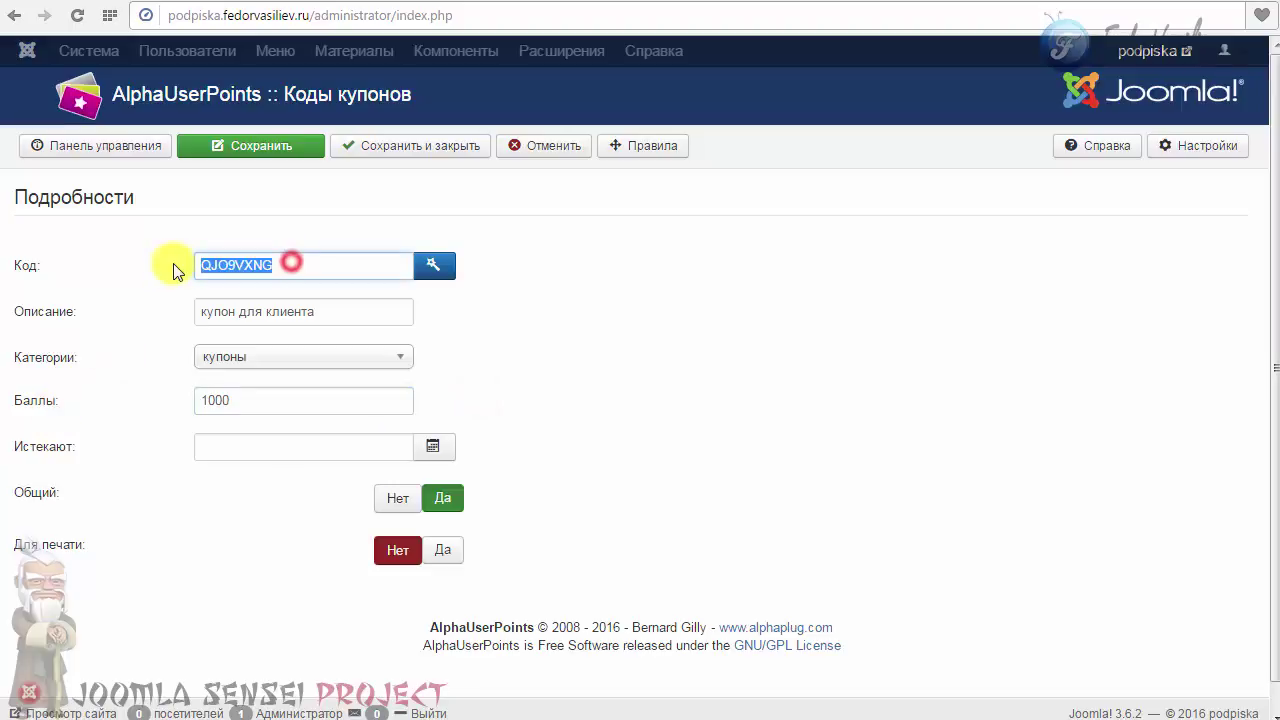
pyautogui.click(434, 450)
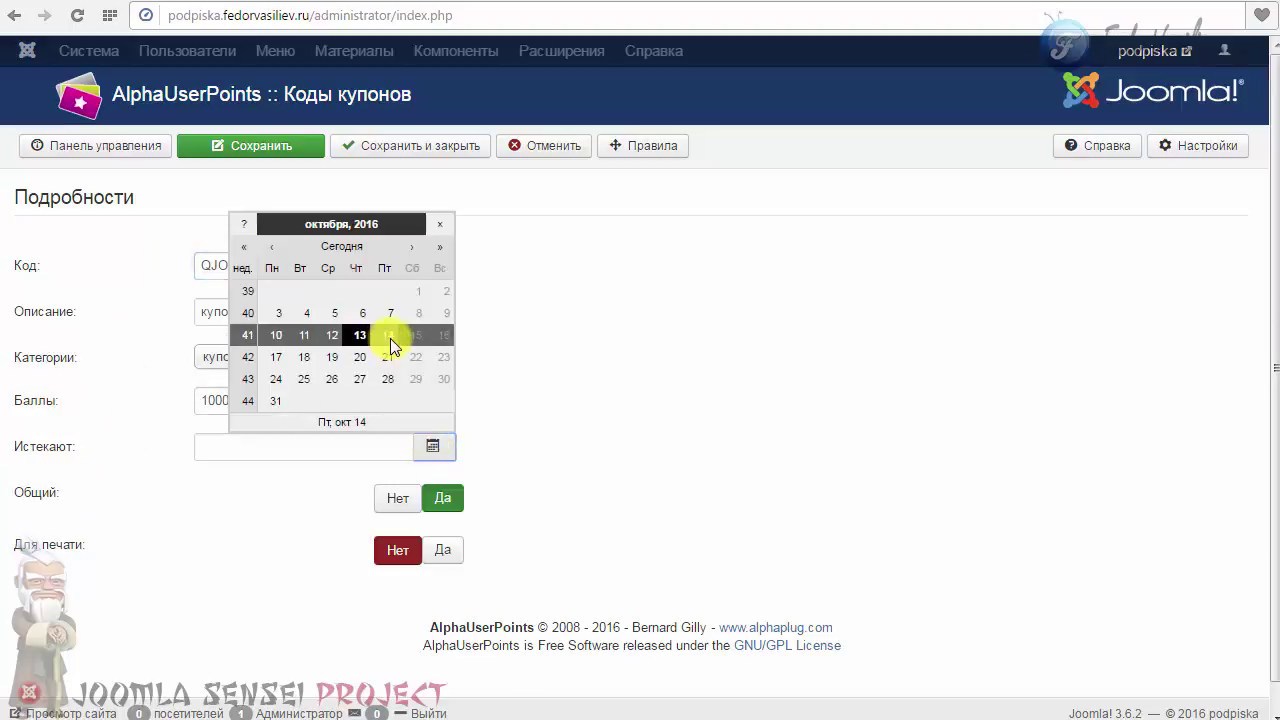
pyautogui.click(275, 404)
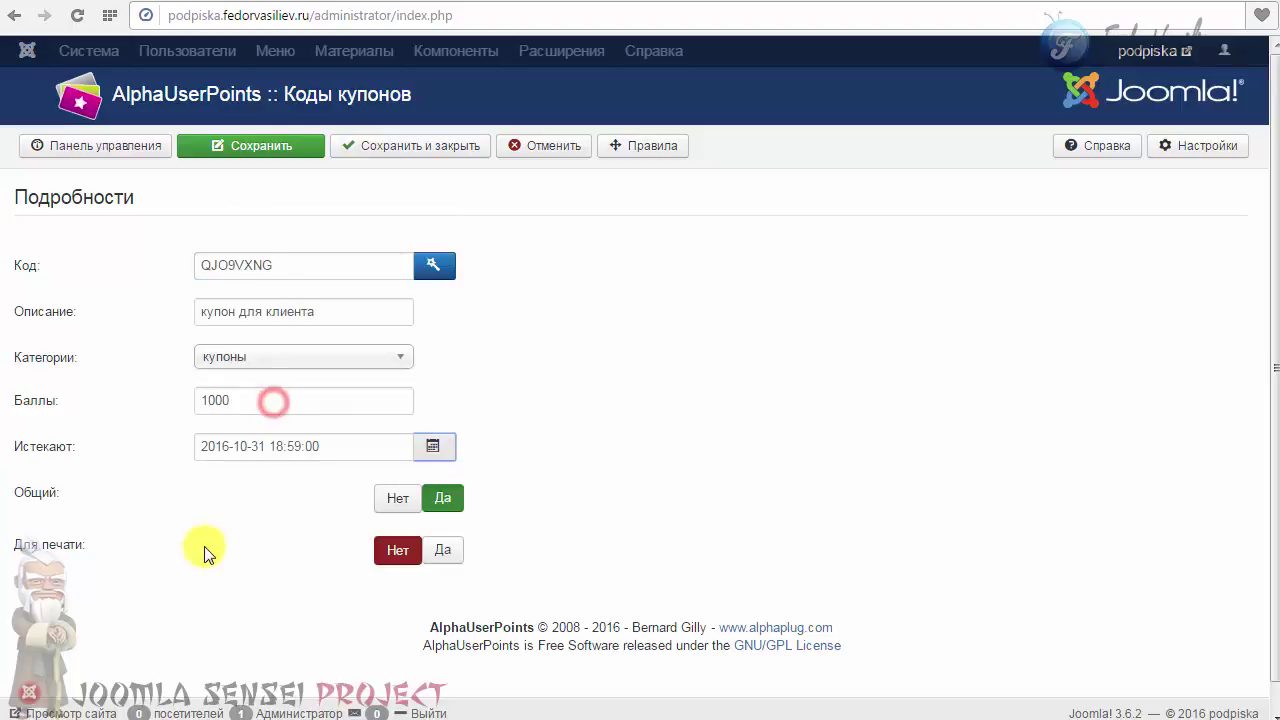
pyautogui.click(386, 148)
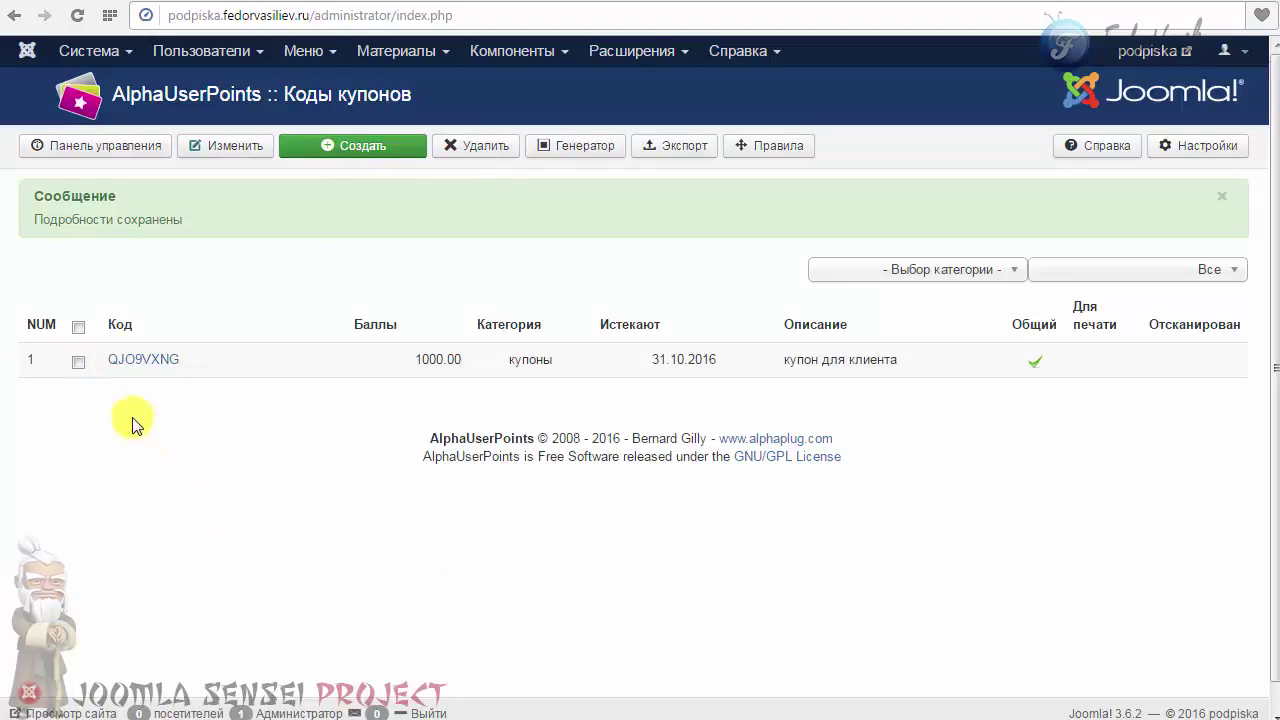
pyautogui.moveTo(409, 359); pyautogui.dragTo(513, 370)
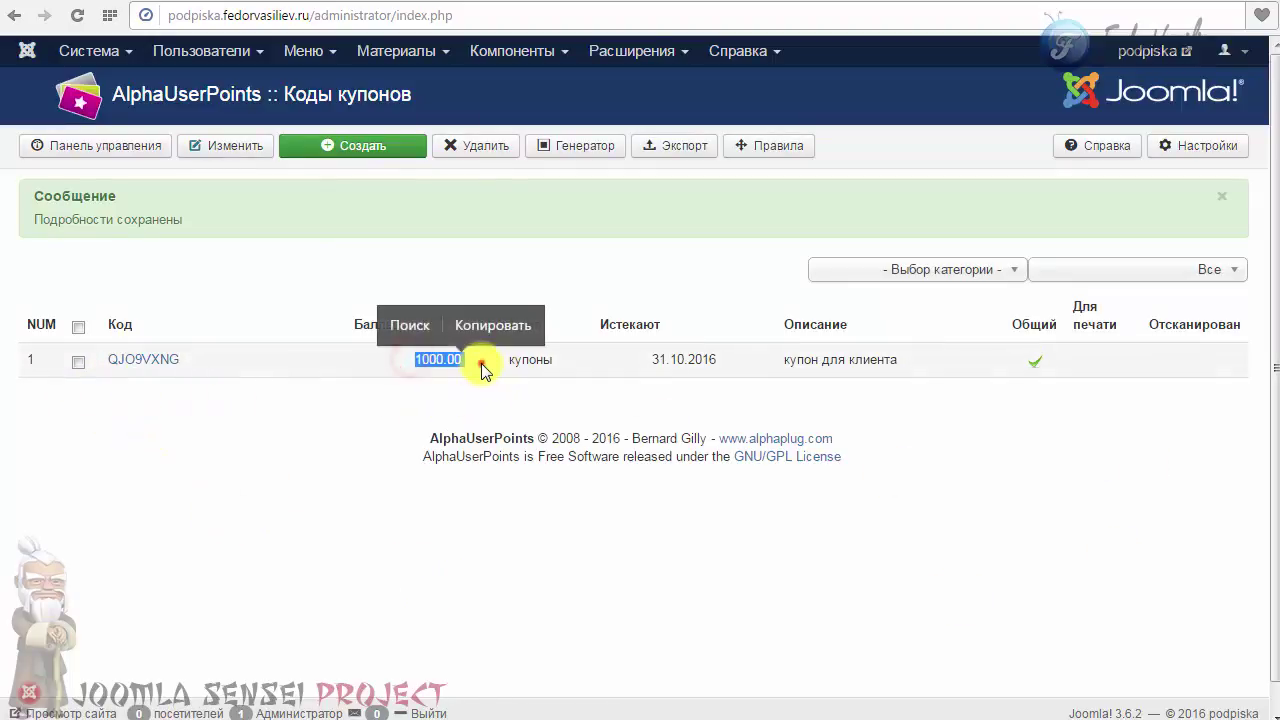
pyautogui.click(481, 363)
pyautogui.moveTo(628, 355); pyautogui.dragTo(721, 367)
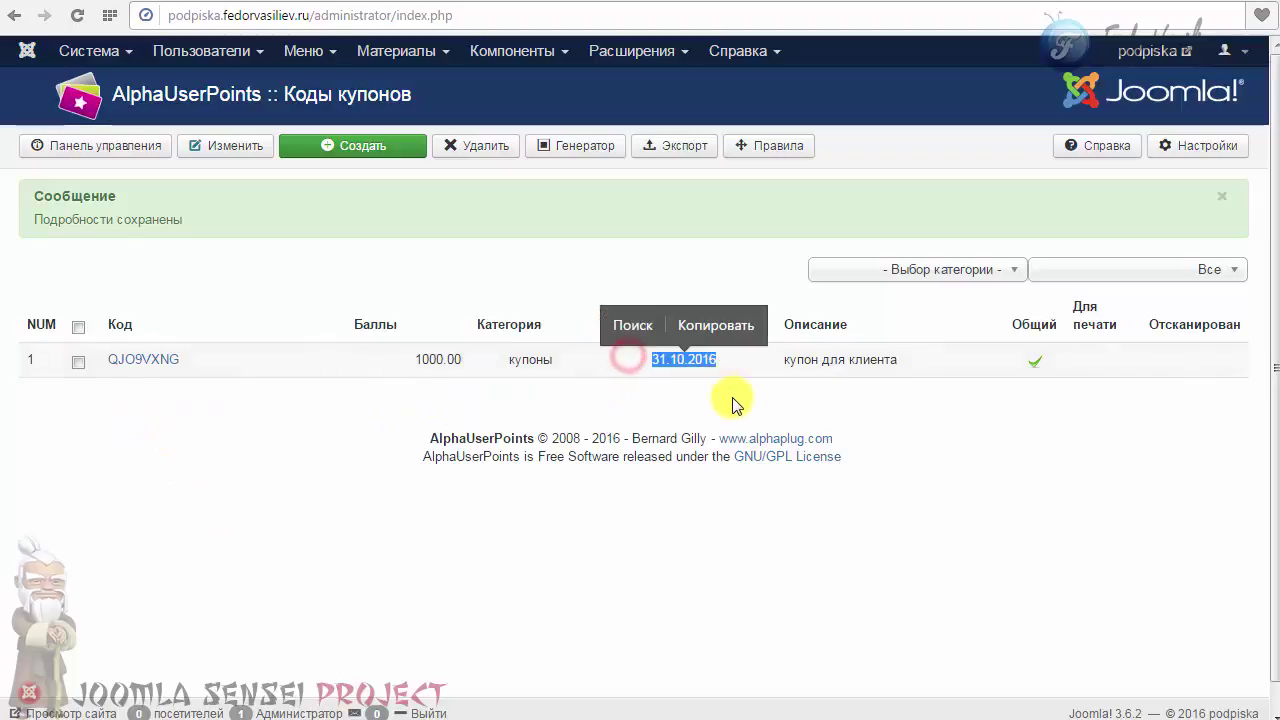
pyautogui.click(580, 355)
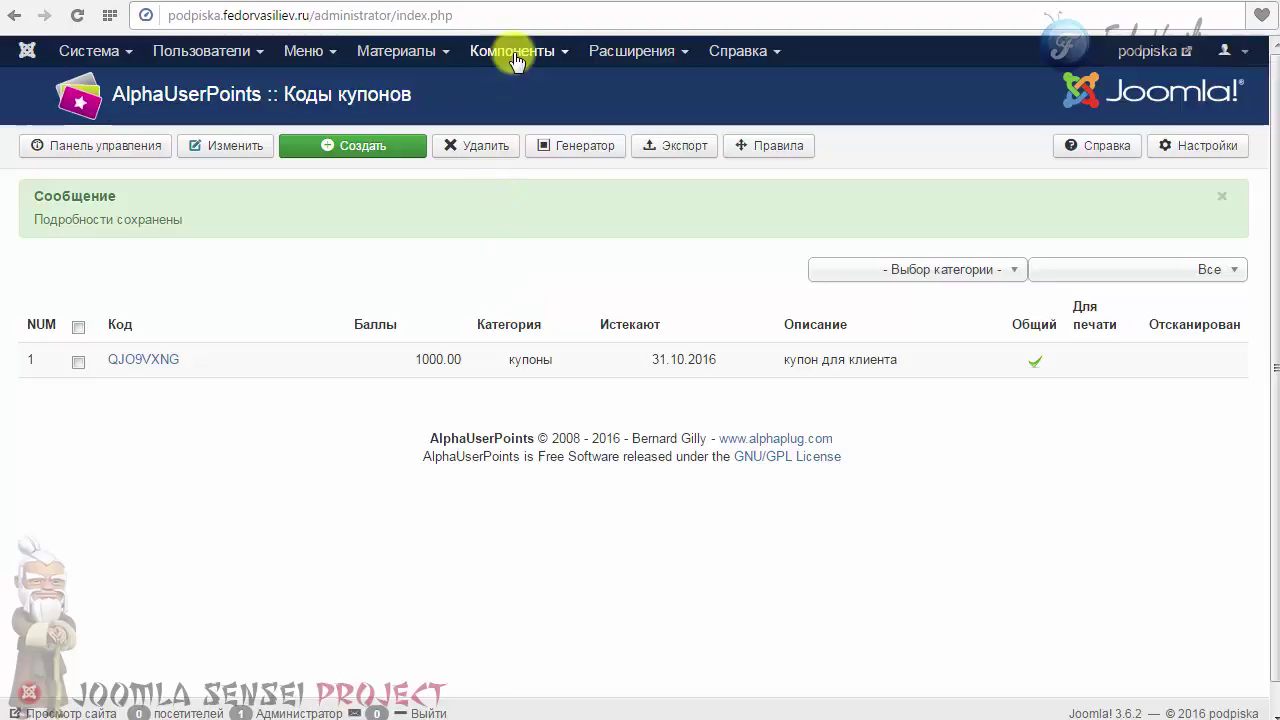
# Step: Filter the site modules to unpublished ones (Не опубликовано) and open the "AlphaUserPoints - Coupon Code" module for editing
pyautogui.click(620, 58)
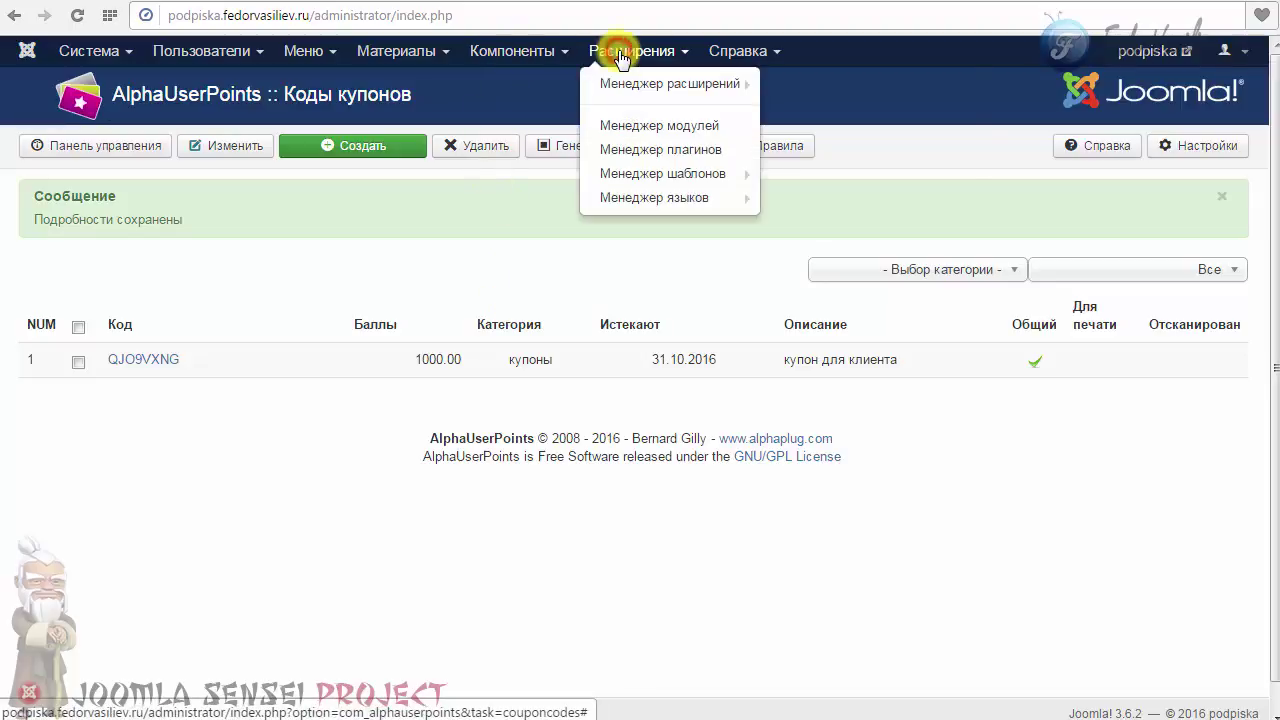
pyautogui.click(635, 127)
pyautogui.click(574, 205)
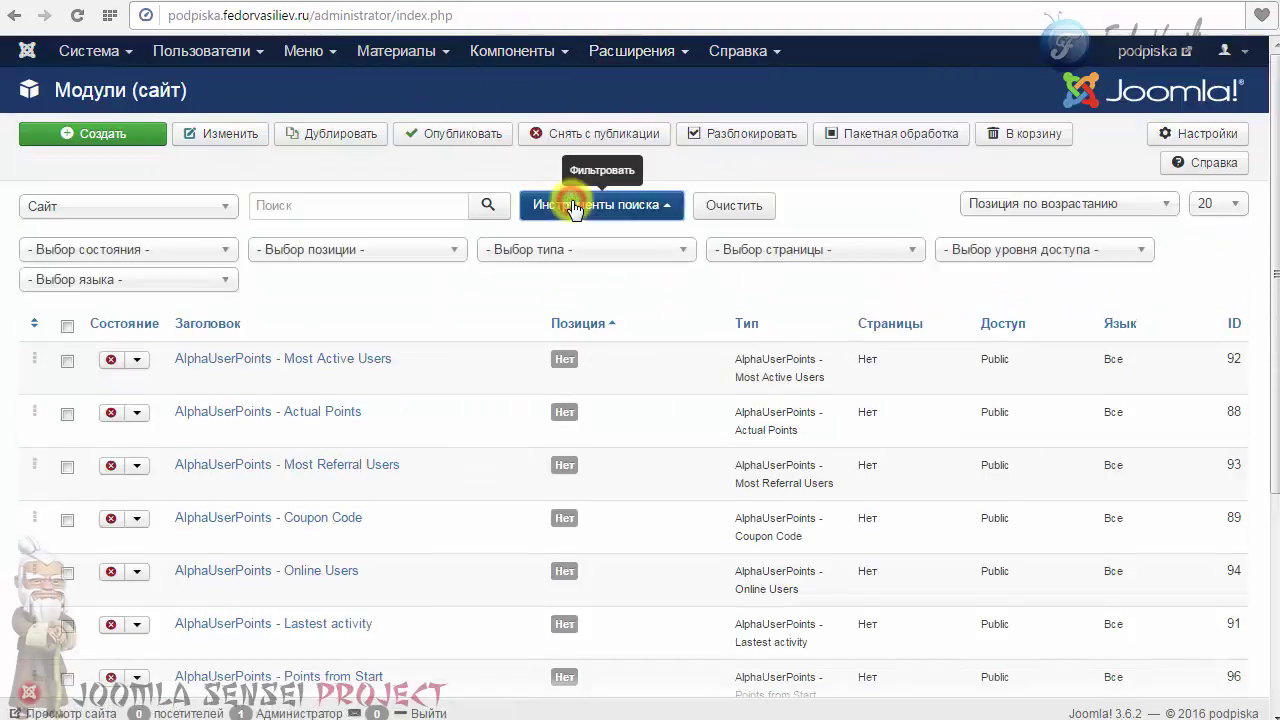
pyautogui.click(153, 252)
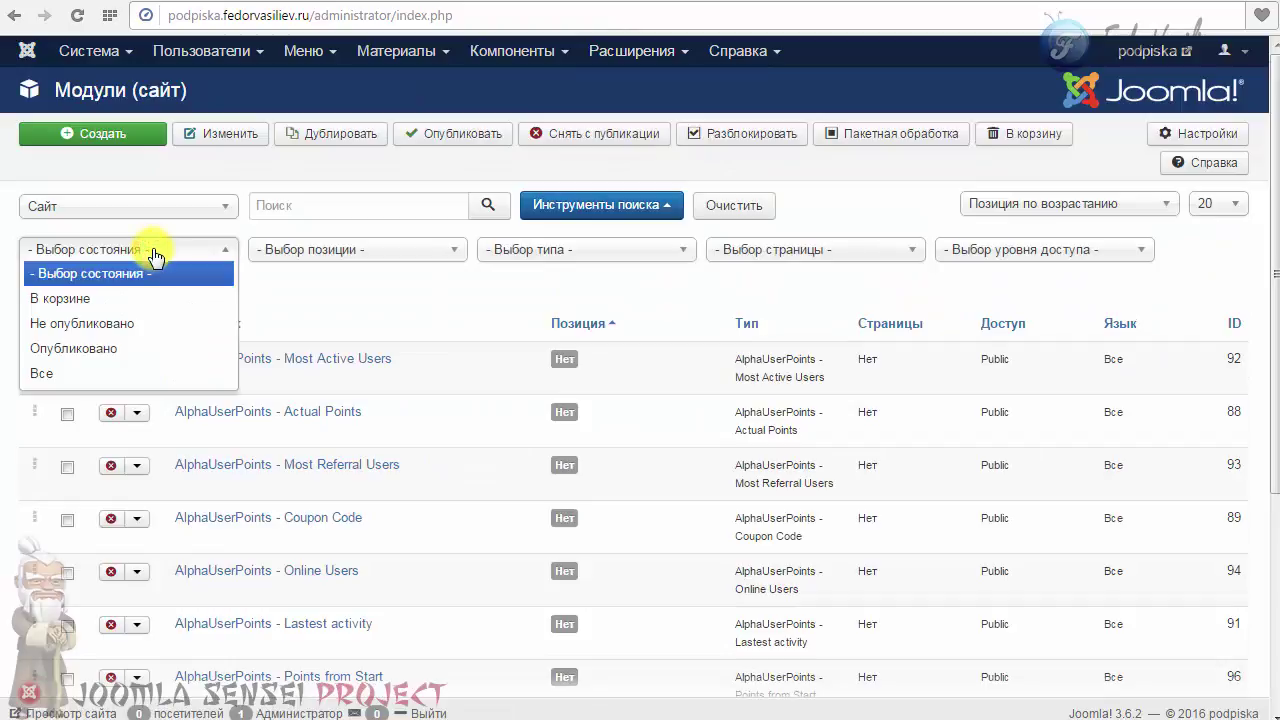
pyautogui.click(150, 324)
pyautogui.scroll(-2, 477, 309)
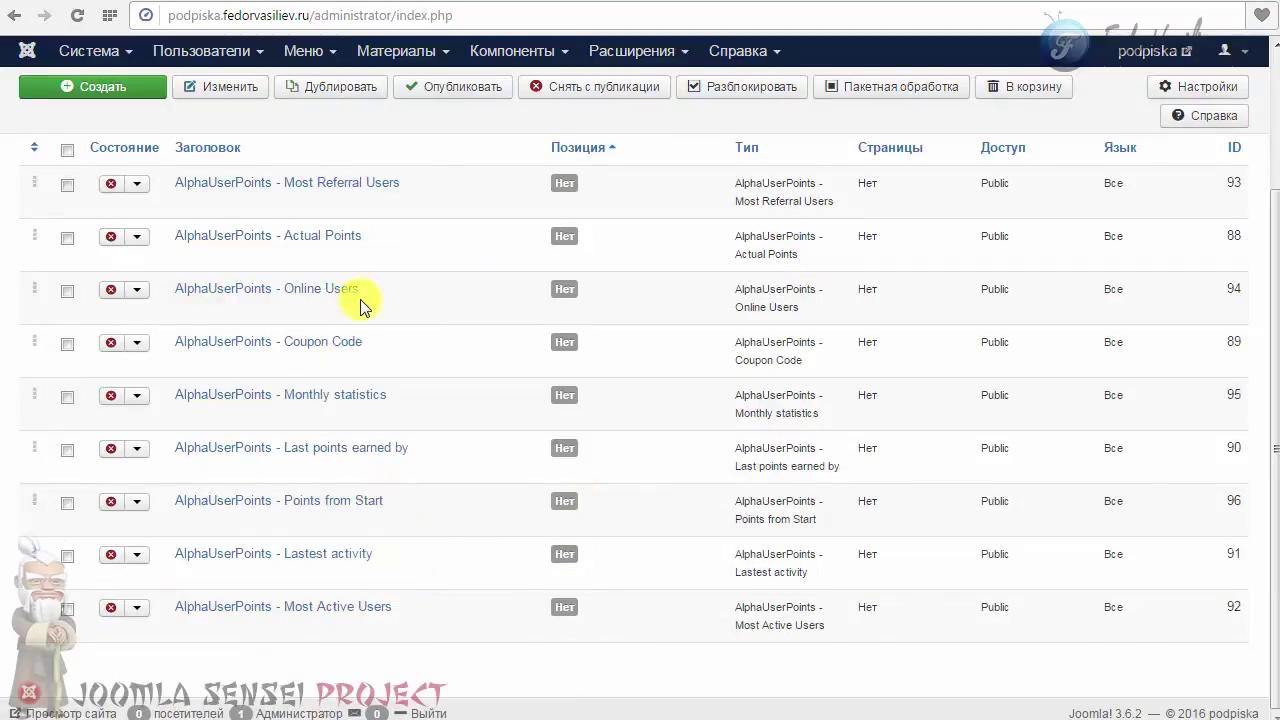
pyautogui.moveTo(406, 288); pyautogui.dragTo(270, 290)
pyautogui.click(306, 343)
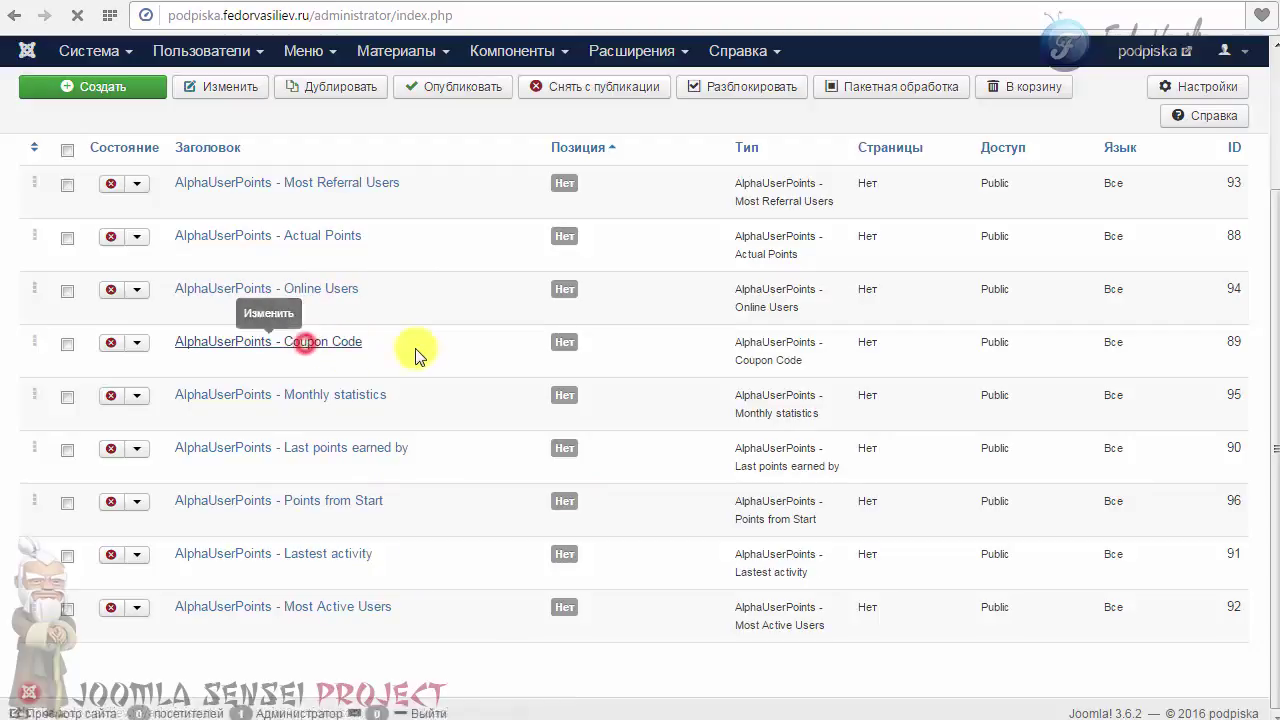
# Step: Title the module "активация купона", assign it to position-7 and set its state to published (Опубликовано)
pyautogui.moveTo(370, 190); pyautogui.dragTo(112, 181)
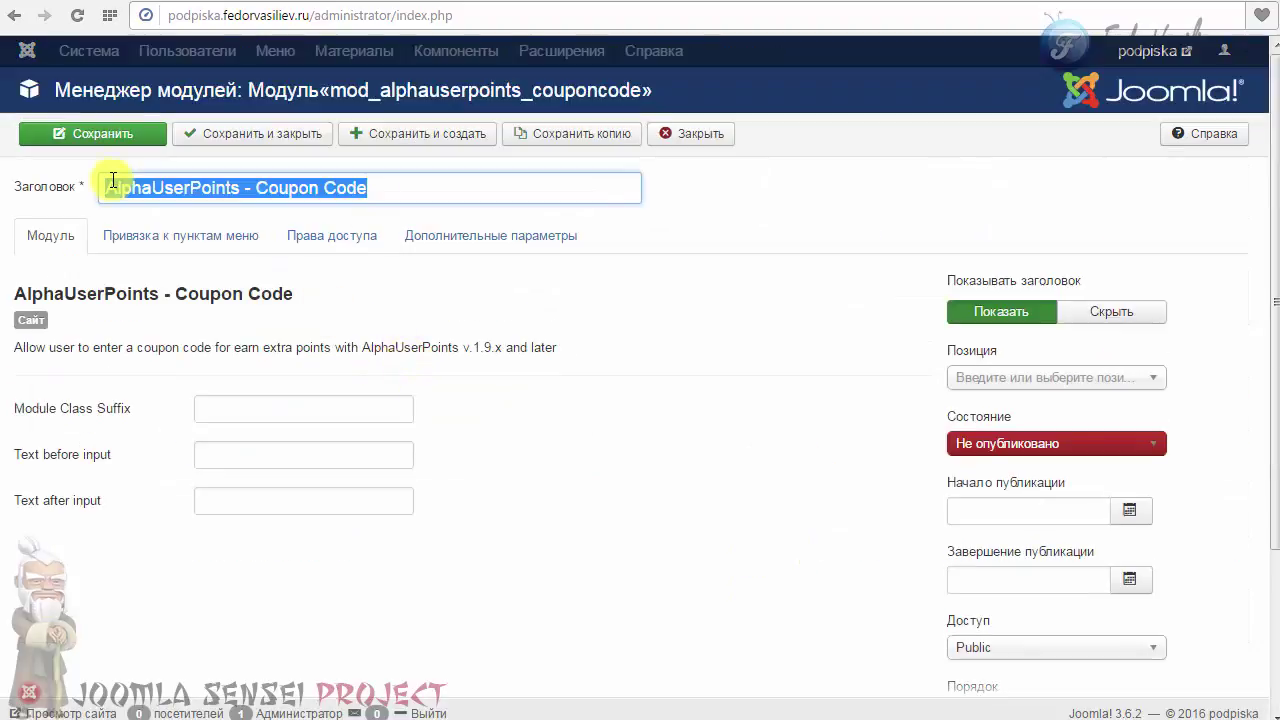
pyautogui.write('активация купона')
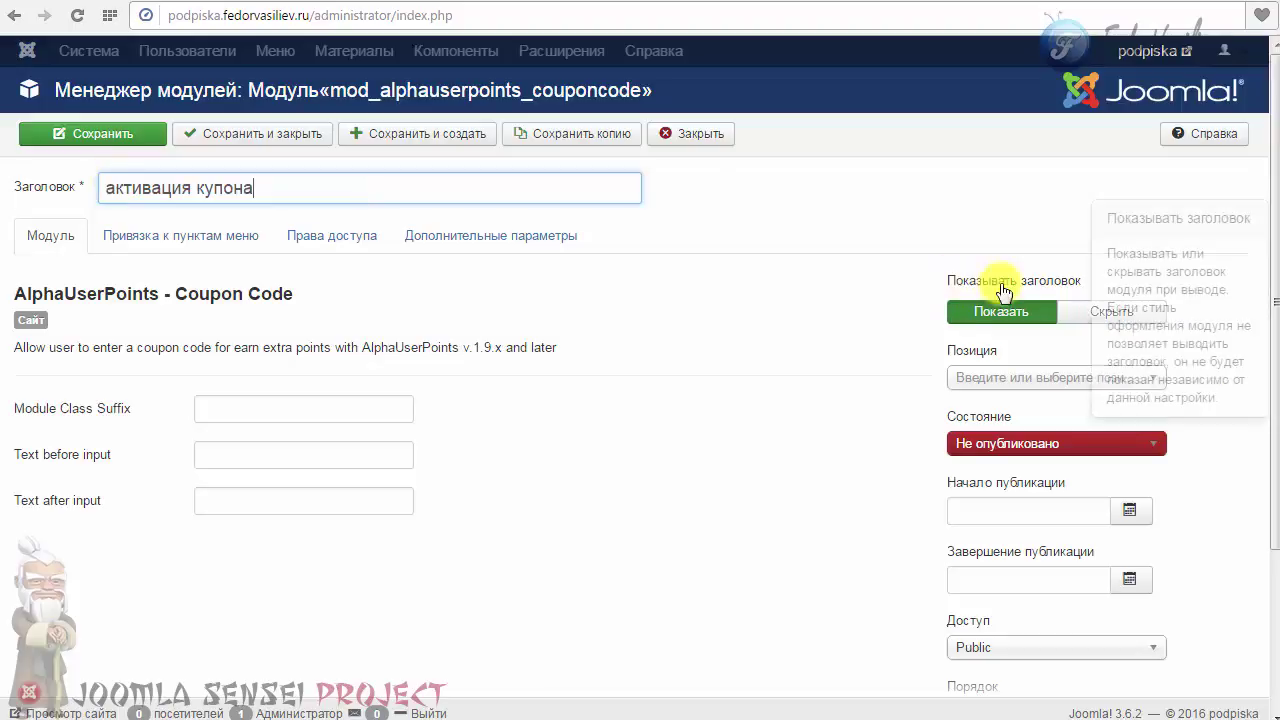
pyautogui.click(1029, 376)
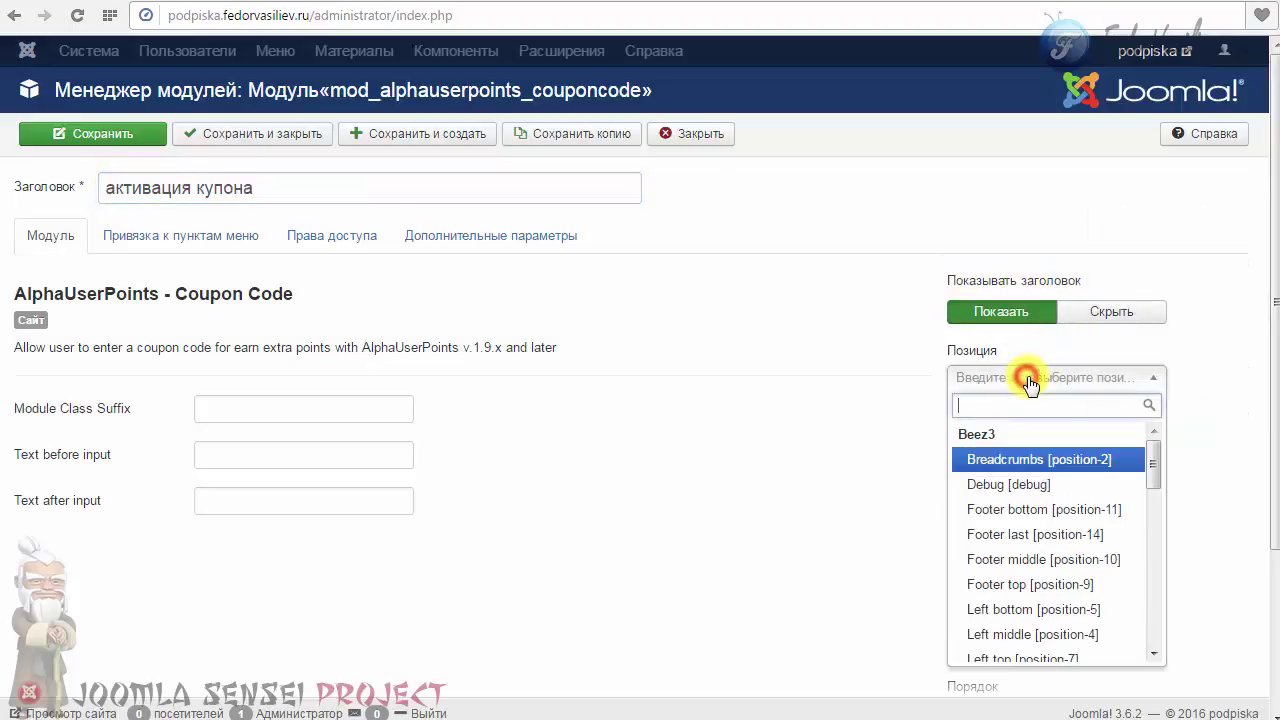
pyautogui.moveTo(1153, 469); pyautogui.dragTo(1156, 630)
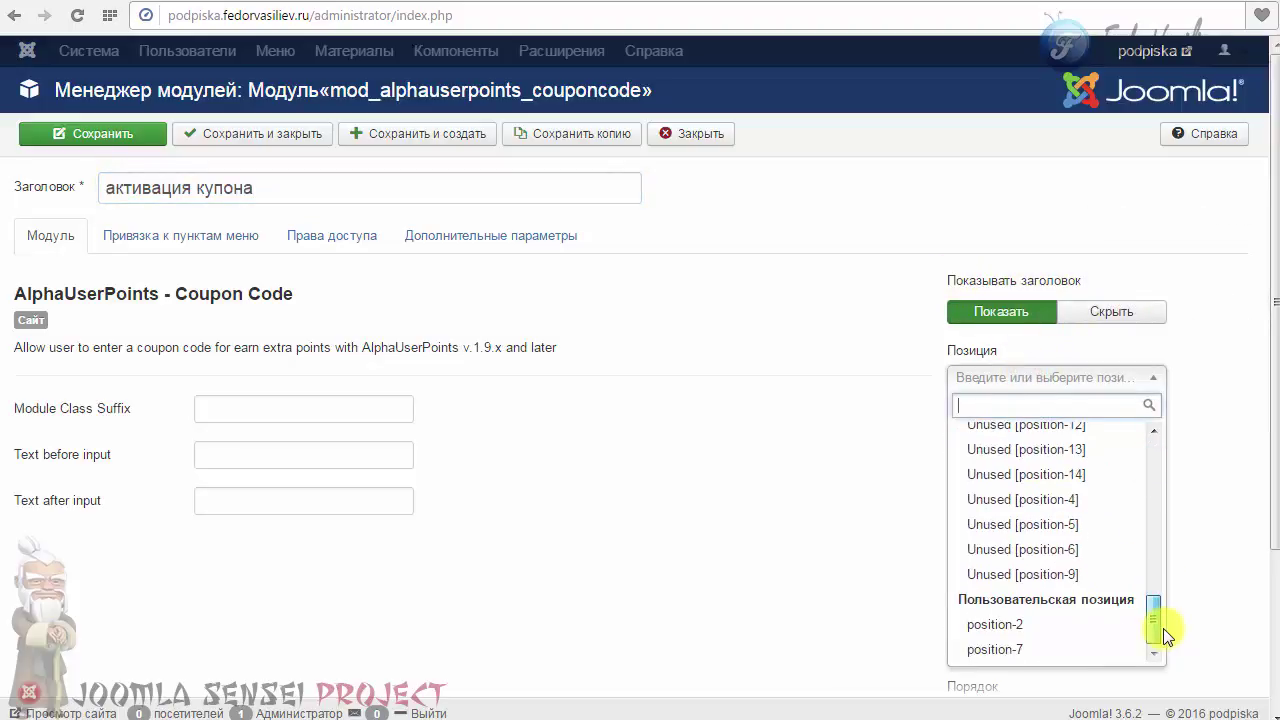
pyautogui.click(1023, 650)
pyautogui.click(992, 446)
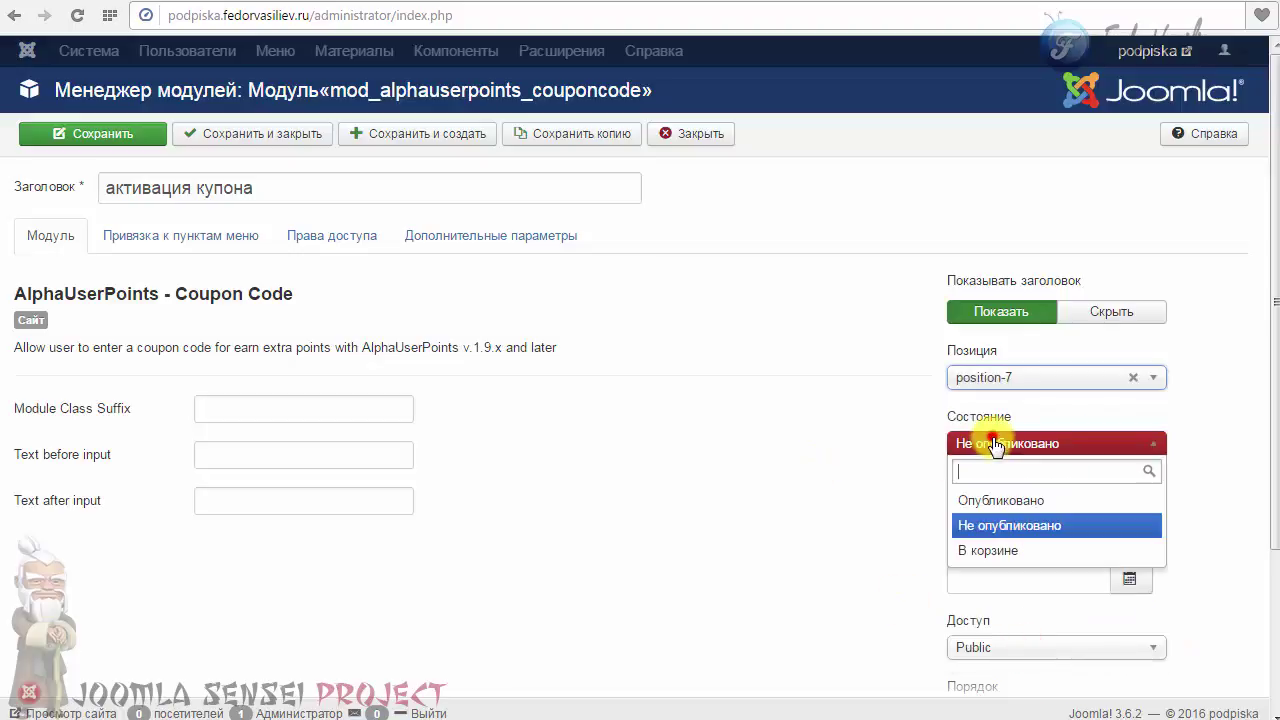
pyautogui.click(991, 499)
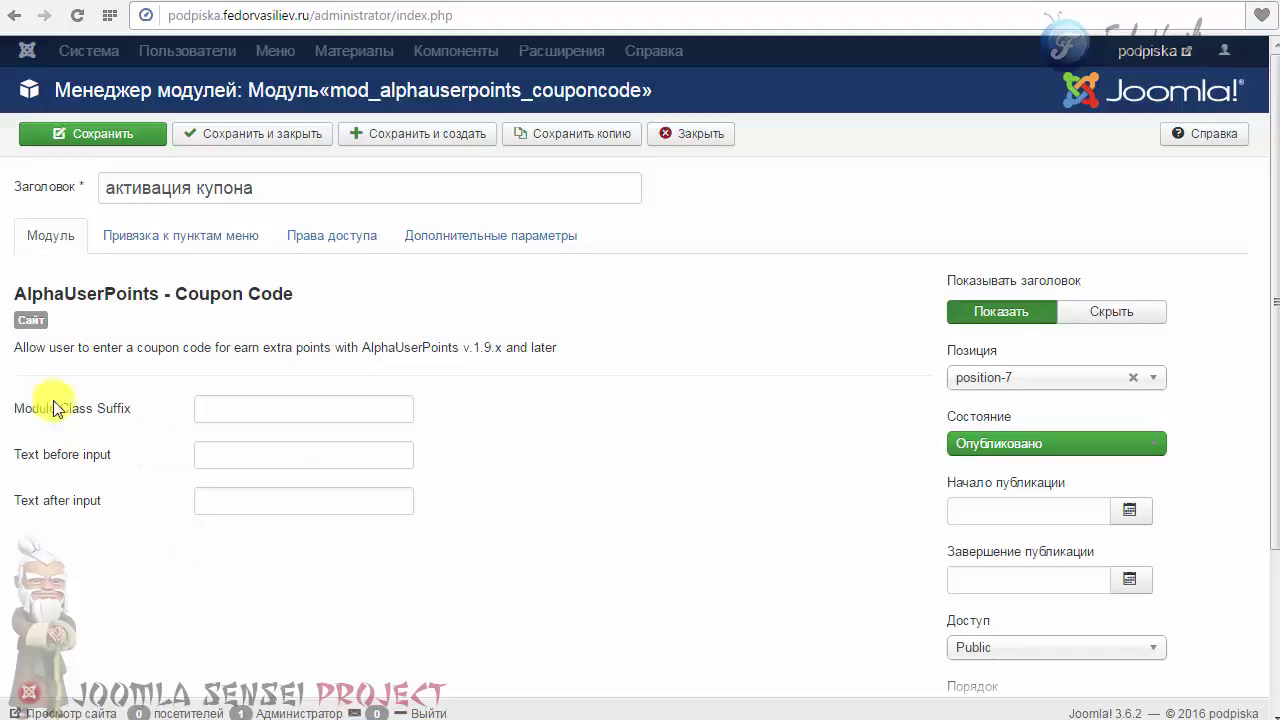
pyautogui.click(337, 406)
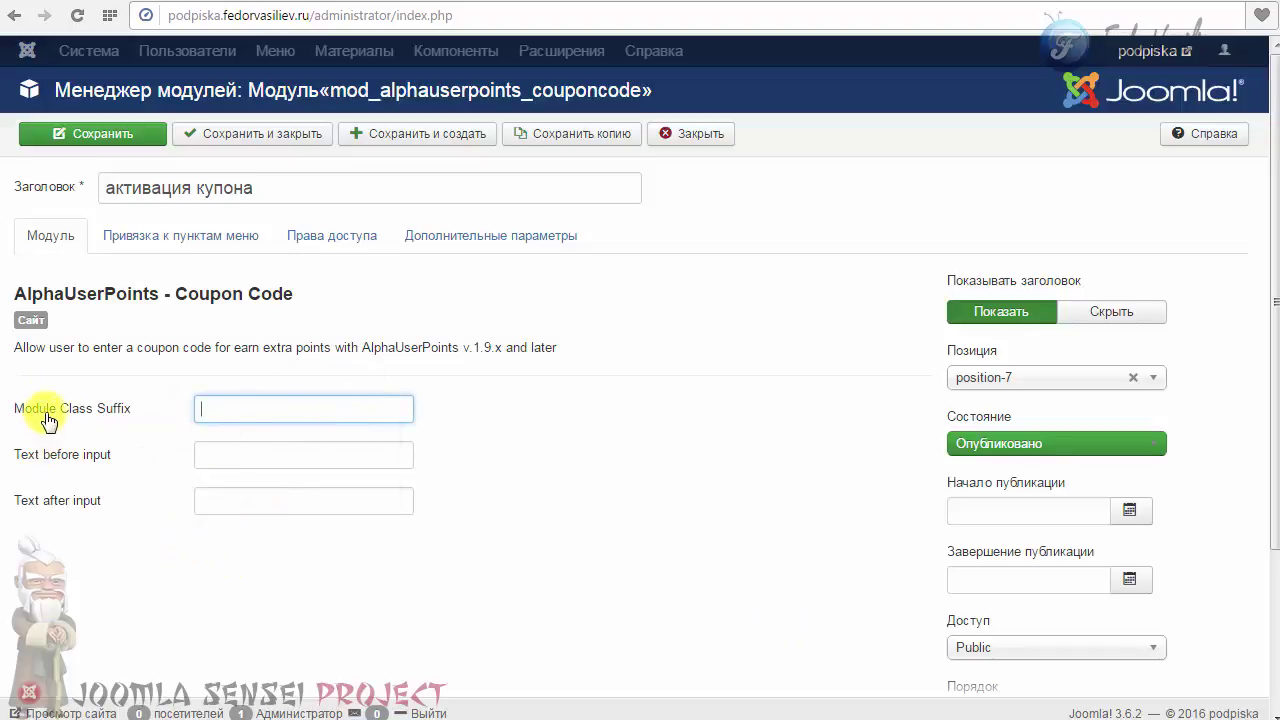
pyautogui.moveTo(52, 418)
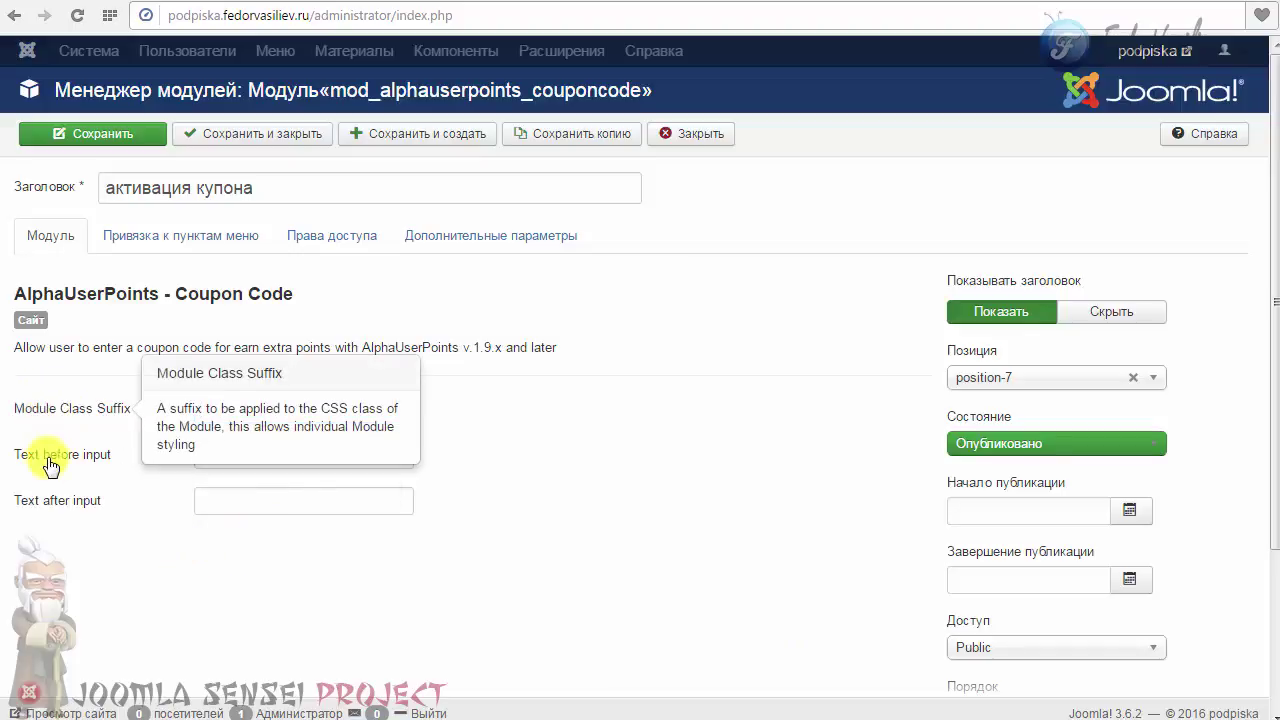
pyautogui.click(233, 455)
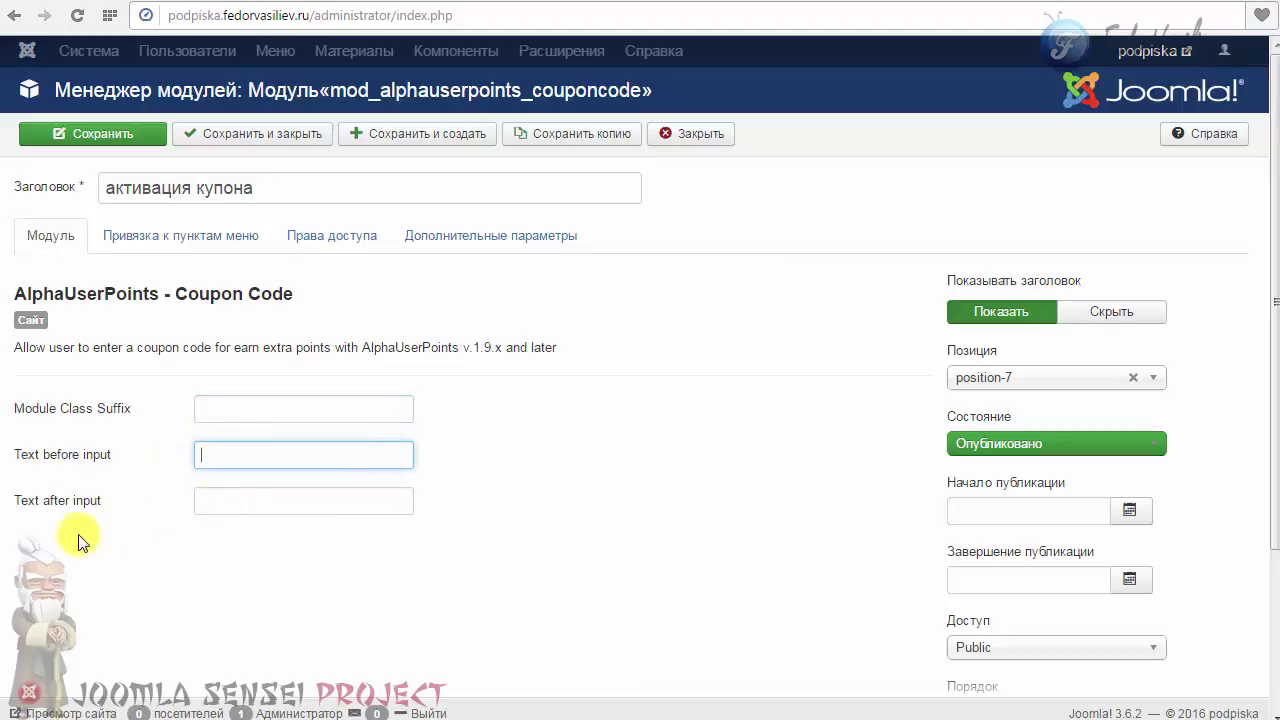
pyautogui.click(222, 492)
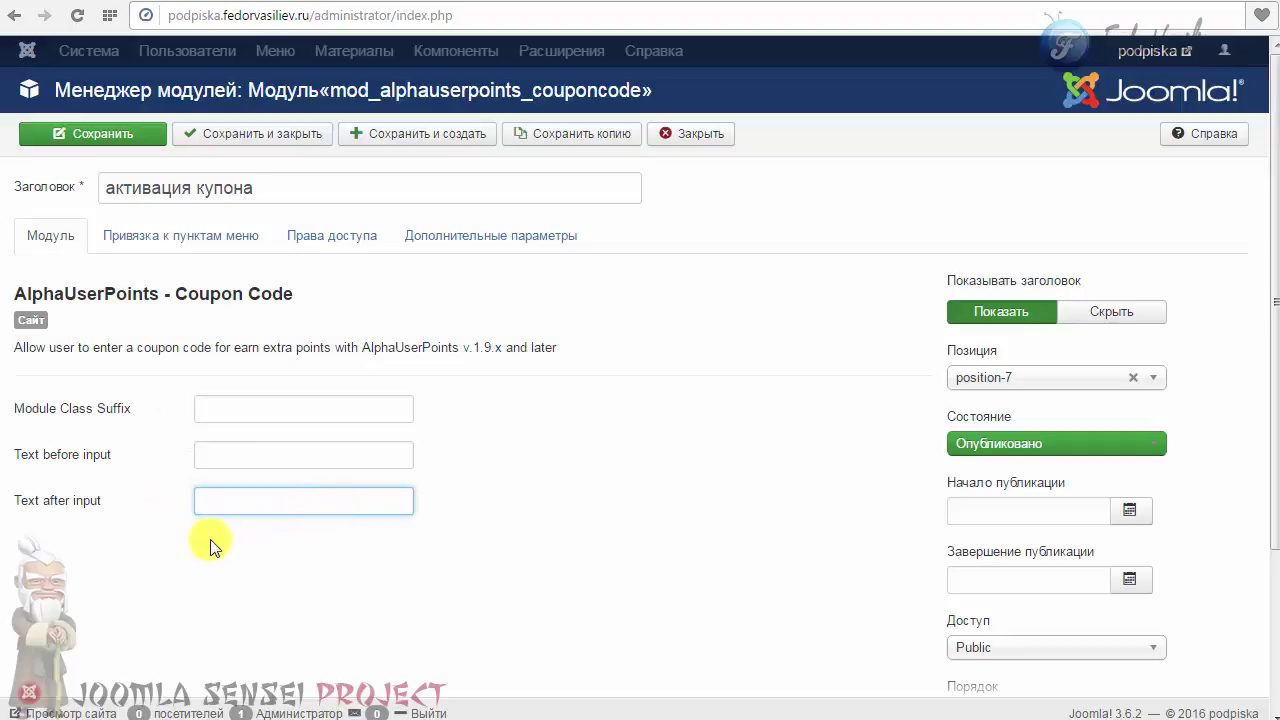
# Step: Assign the coupon module to all pages (На всех страницах), review its remaining settings, and save and close it
pyautogui.click(206, 238)
pyautogui.click(226, 284)
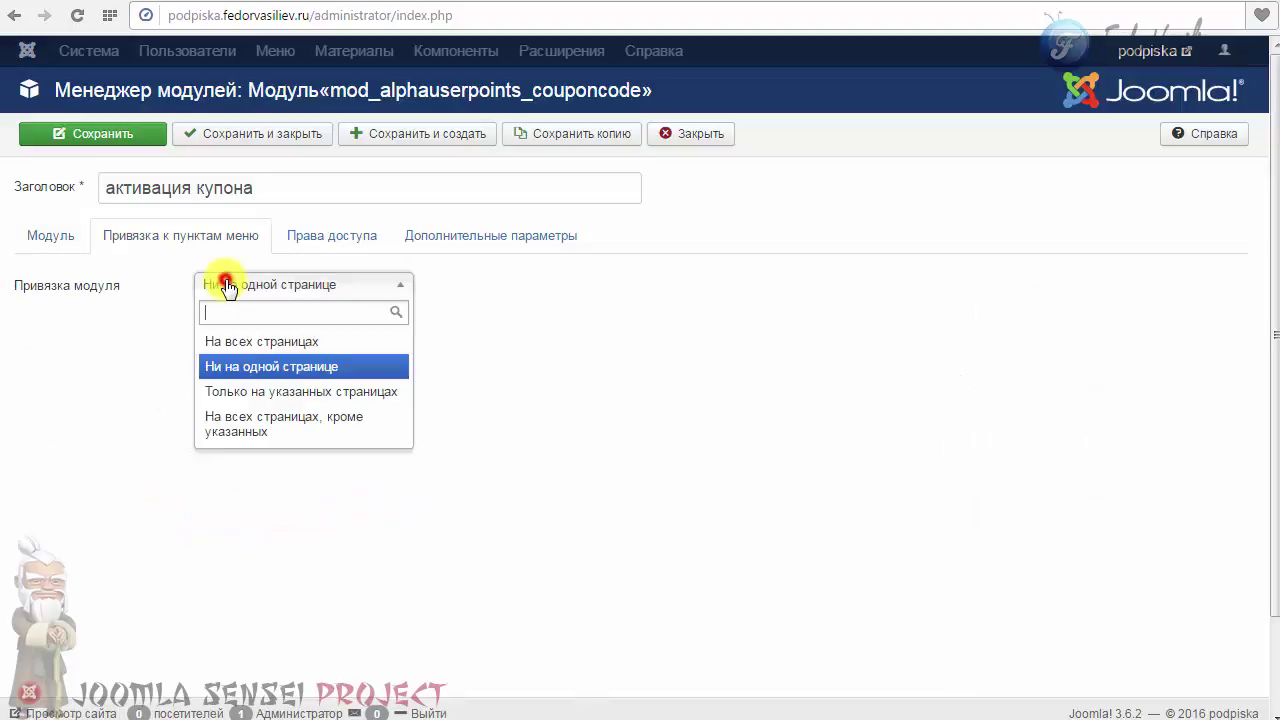
pyautogui.click(243, 342)
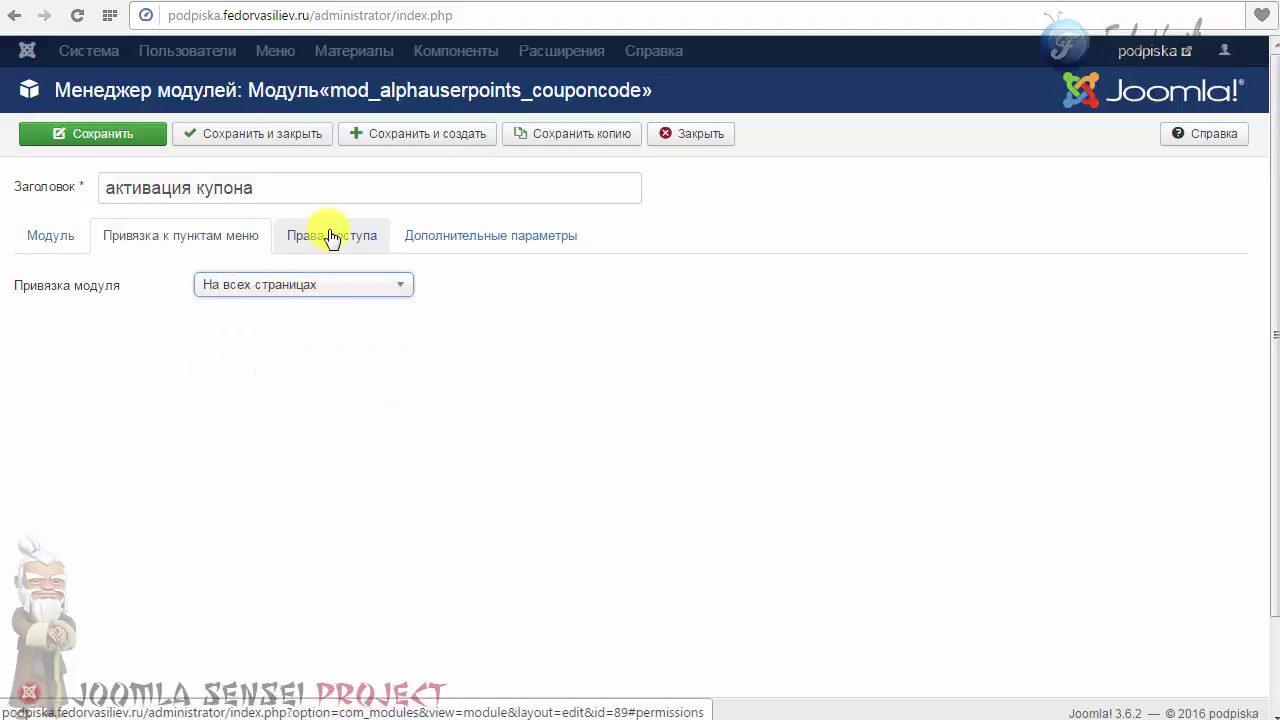
pyautogui.click(256, 290)
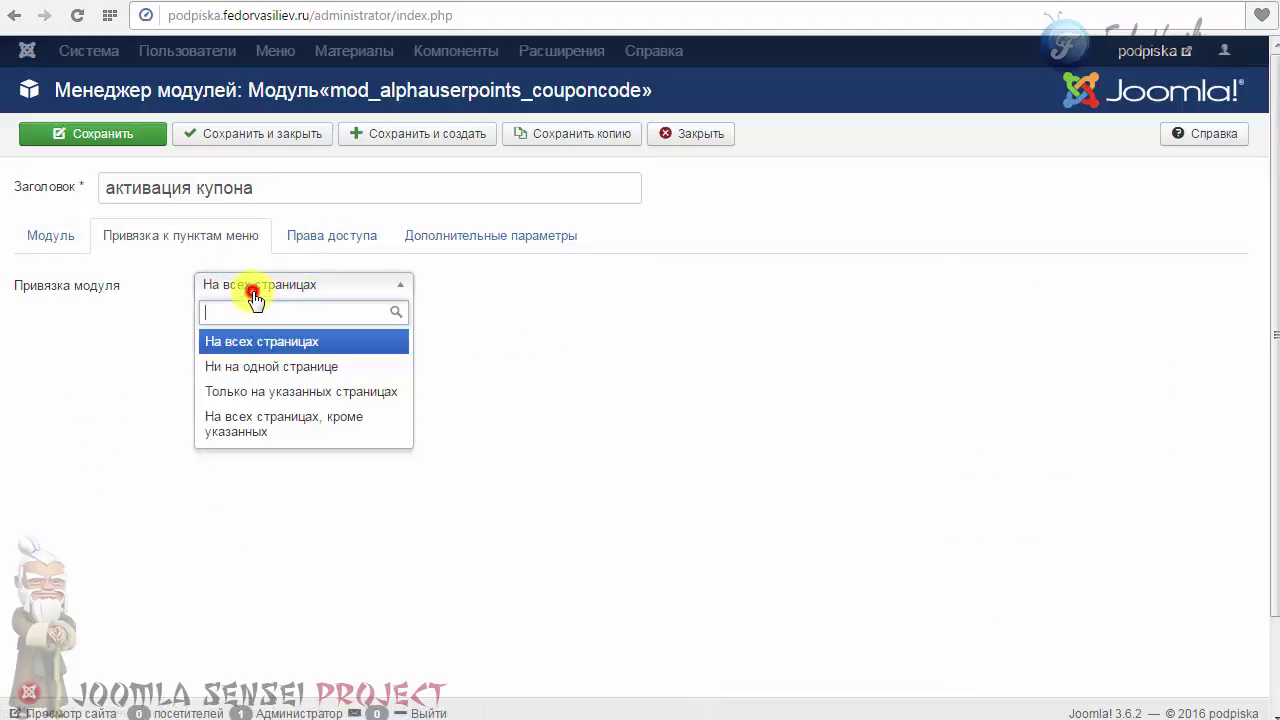
pyautogui.click(261, 345)
pyautogui.click(352, 236)
pyautogui.click(455, 238)
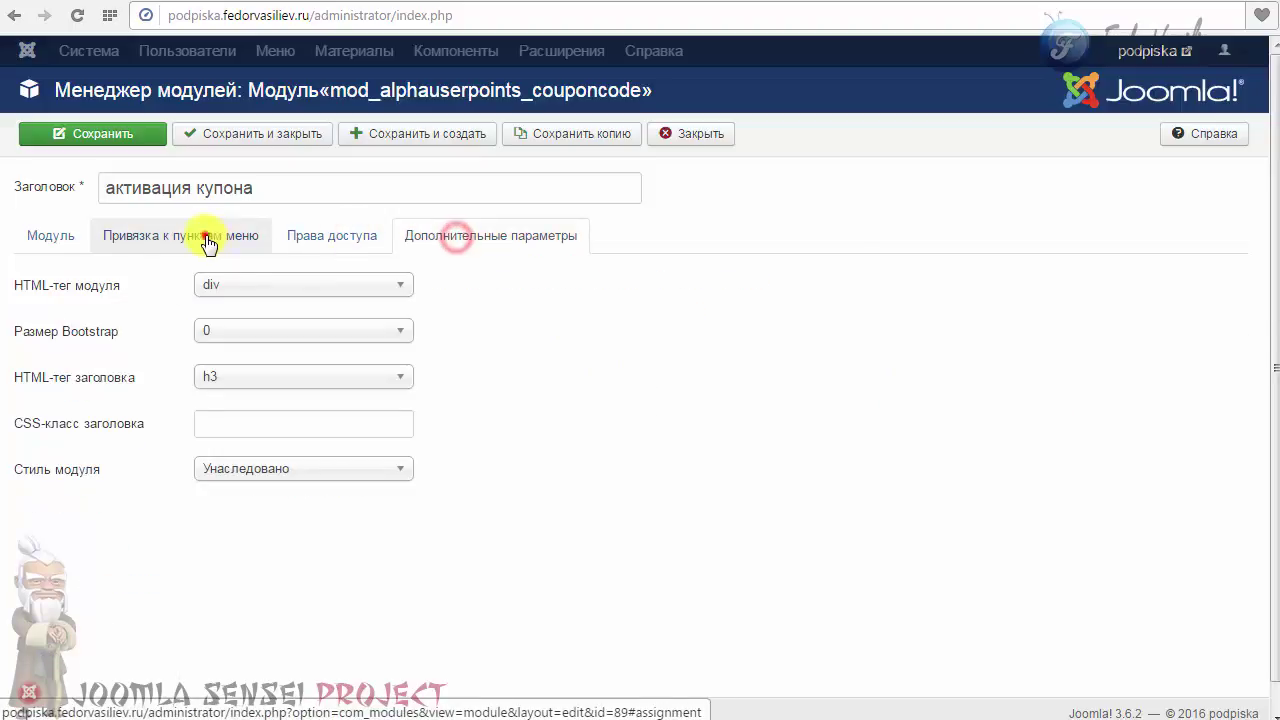
pyautogui.click(208, 243)
pyautogui.click(55, 240)
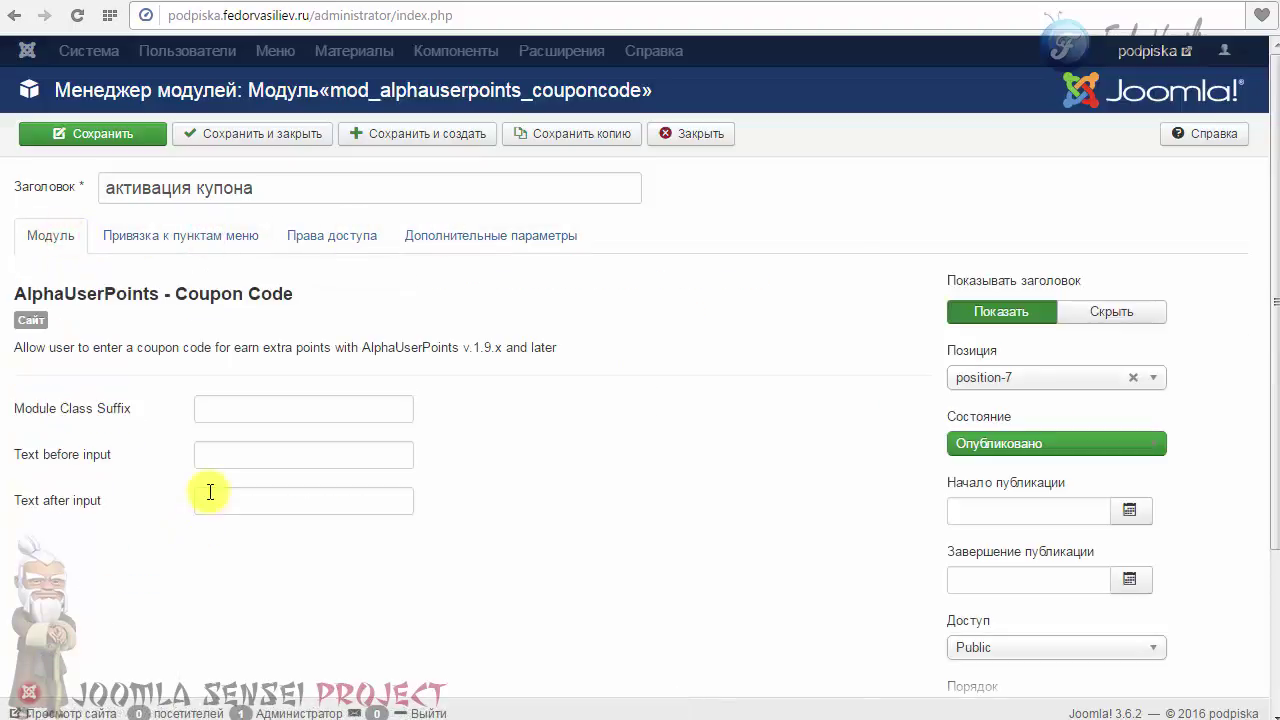
pyautogui.click(245, 133)
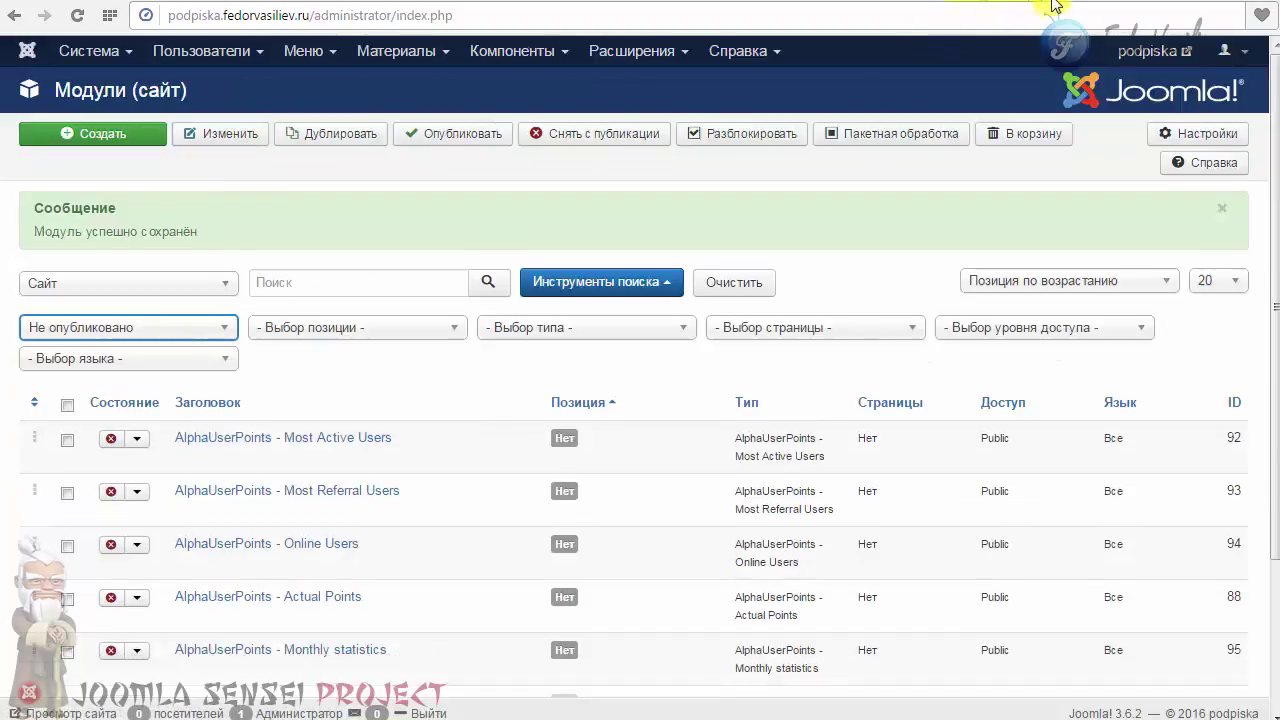
# Step: Switch to the site's front end, reload the home page and log in with the client's account
pyautogui.click(1062, 5)
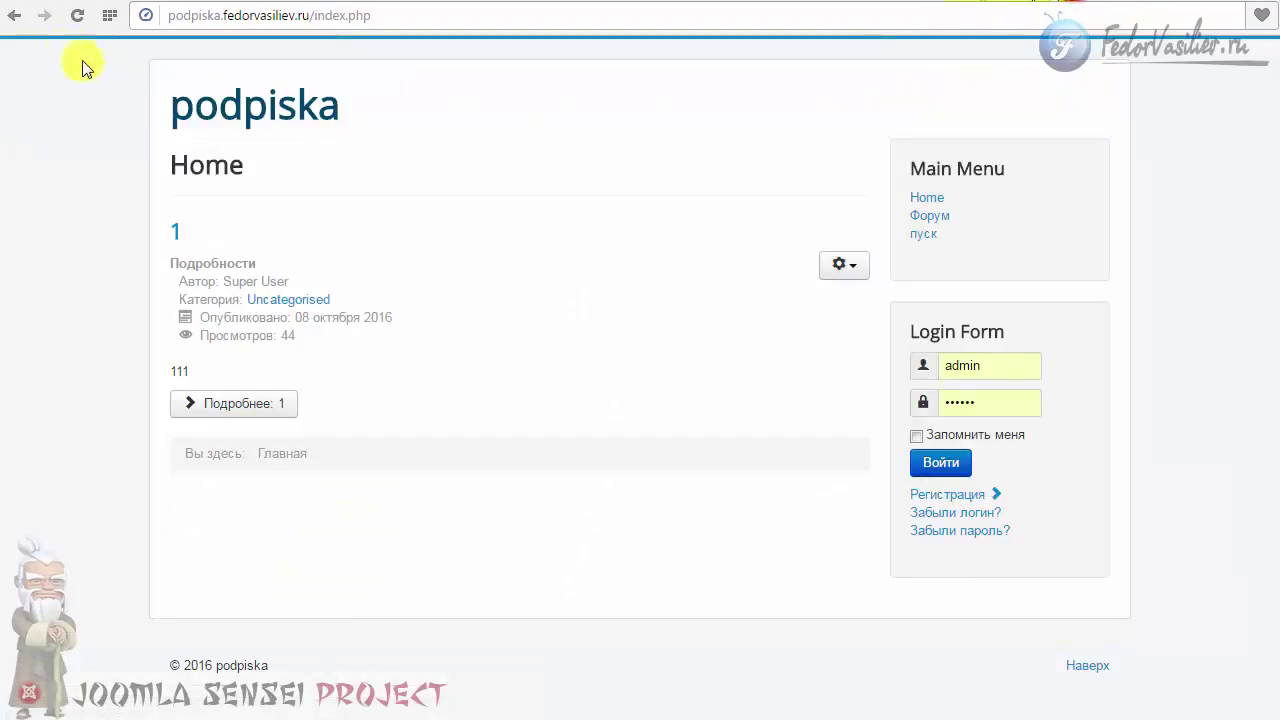
pyautogui.click(80, 15)
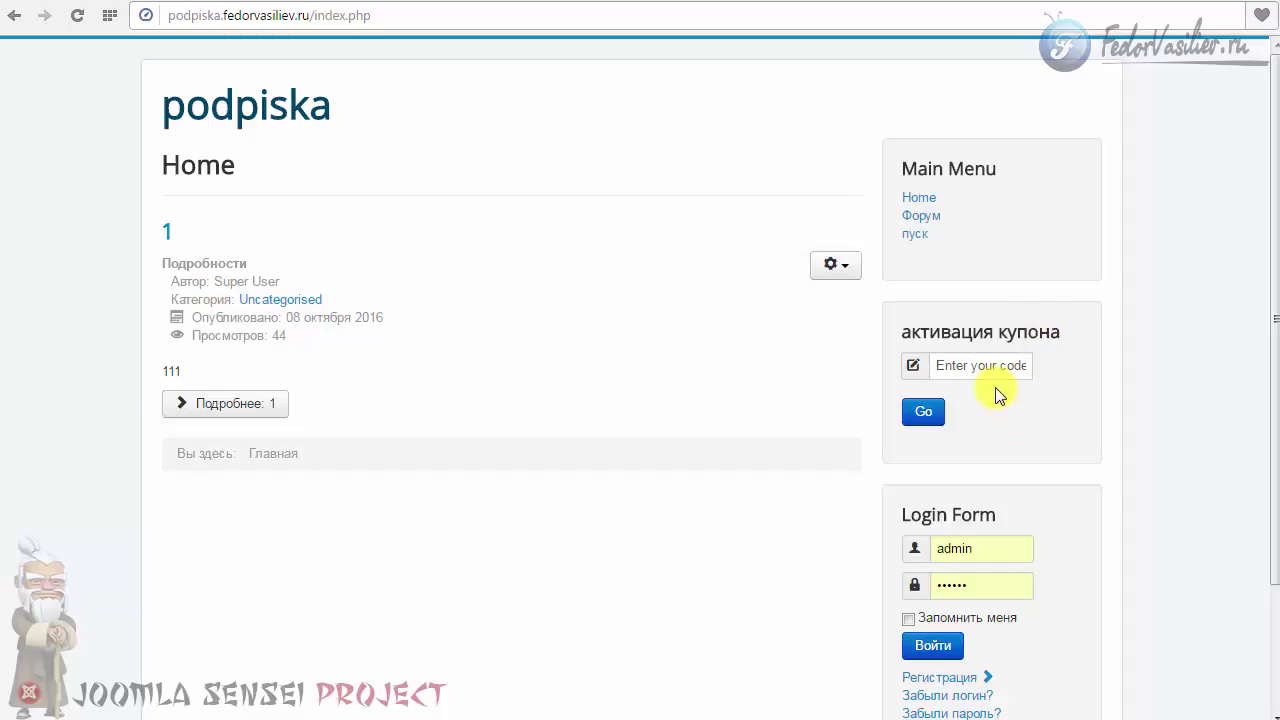
pyautogui.click(979, 366)
pyautogui.click(971, 366)
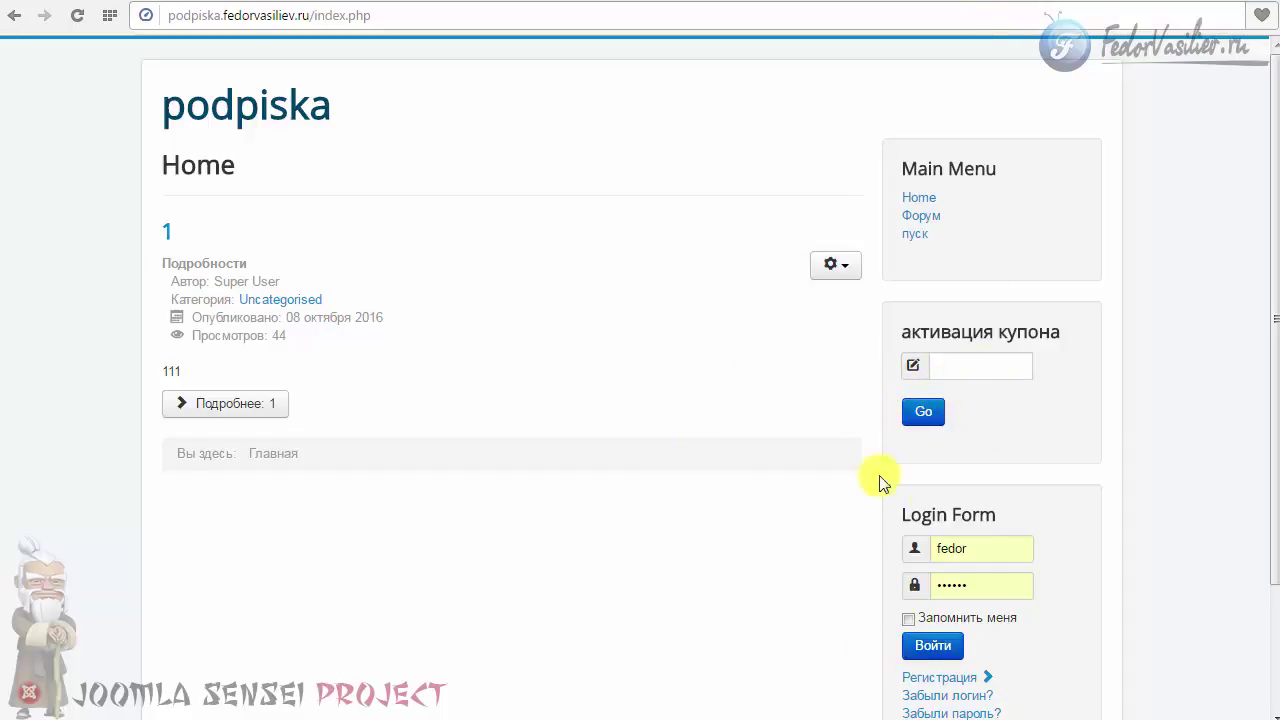
pyautogui.click(930, 645)
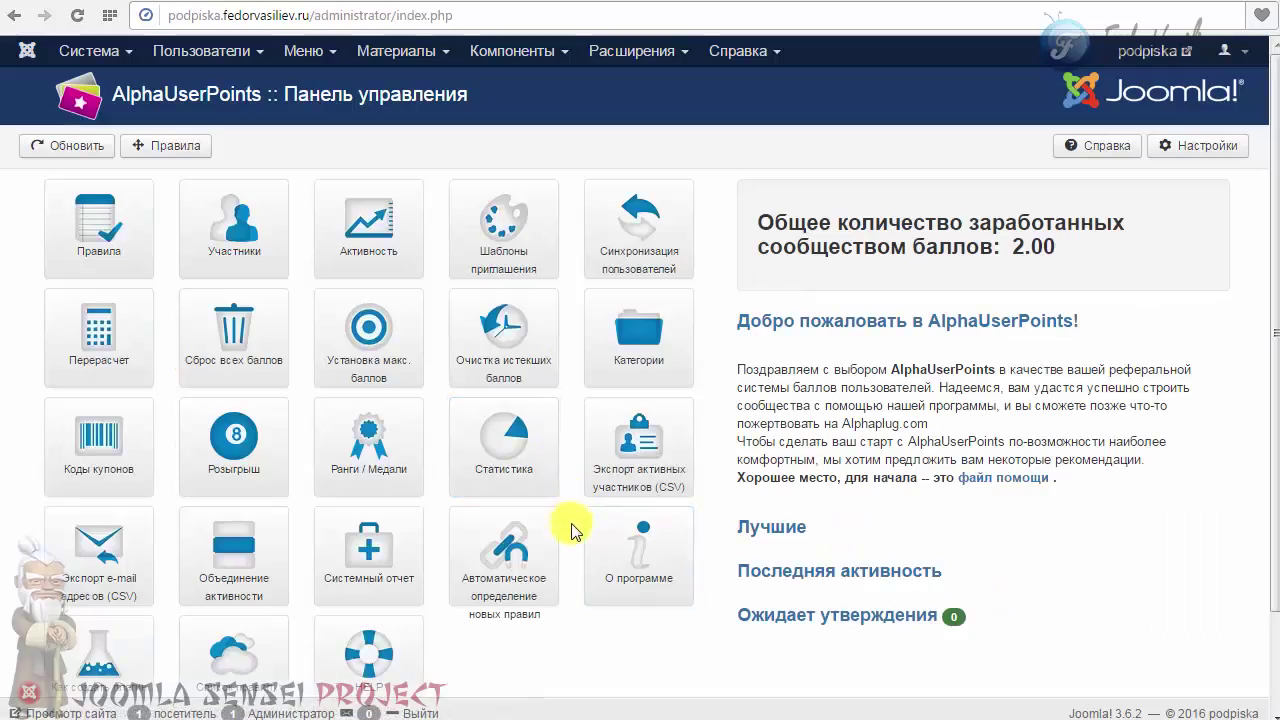
# Step: Open the AlphaUserPoints coupon codes, copy the code of the coupon "купон для клиента" and return to the site's front end
pyautogui.click(98, 437)
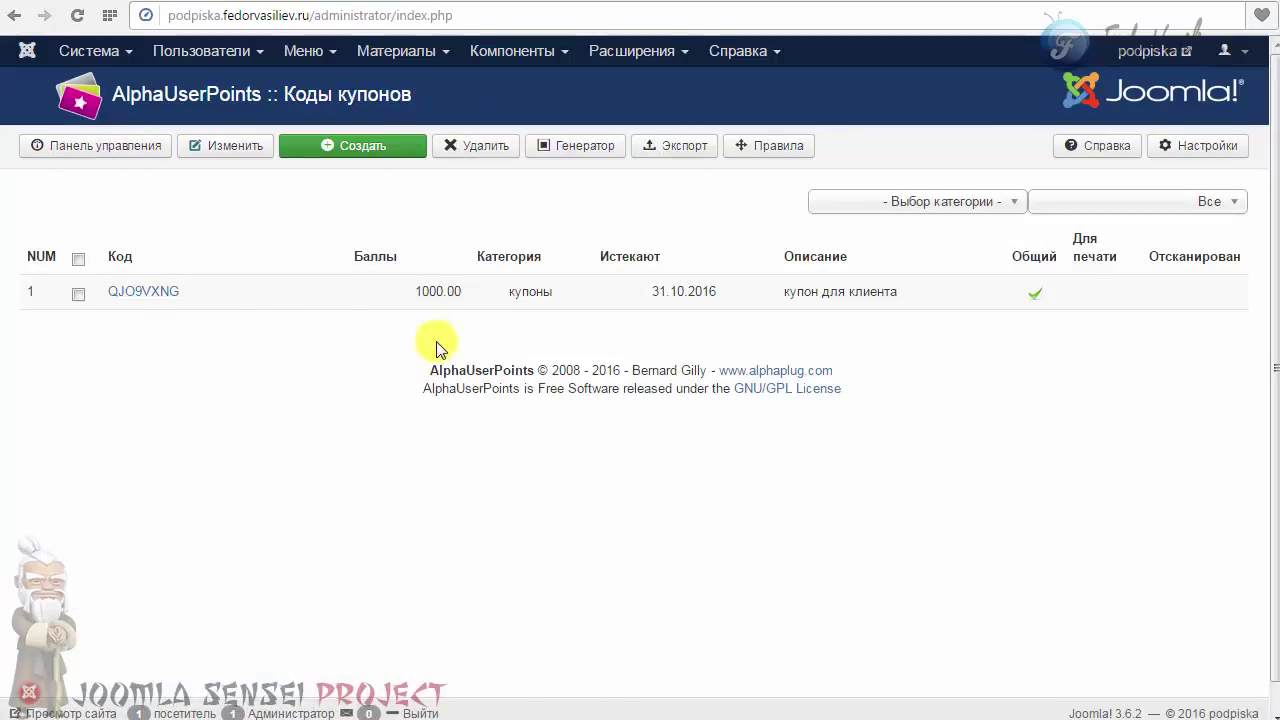
pyautogui.moveTo(189, 288); pyautogui.dragTo(112, 293)
pyautogui.rightClick(114, 291)
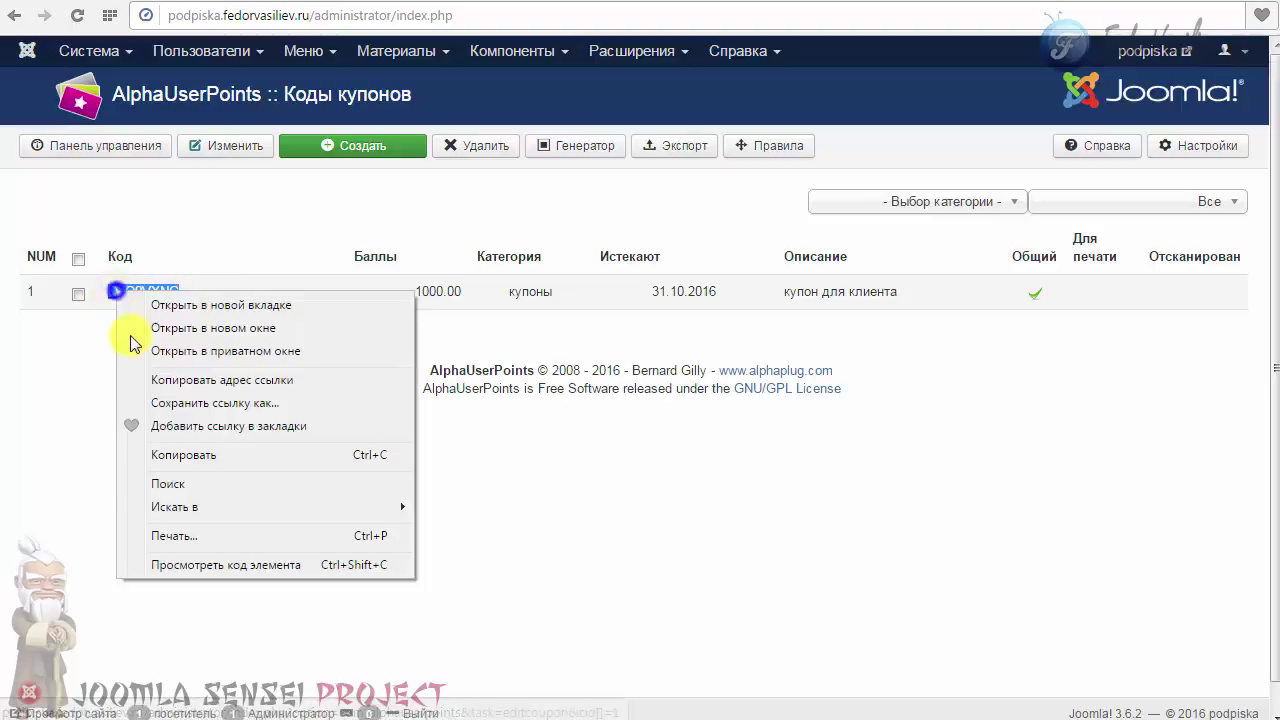
pyautogui.click(167, 453)
pyautogui.hotkey('ctrl', 'Tab')
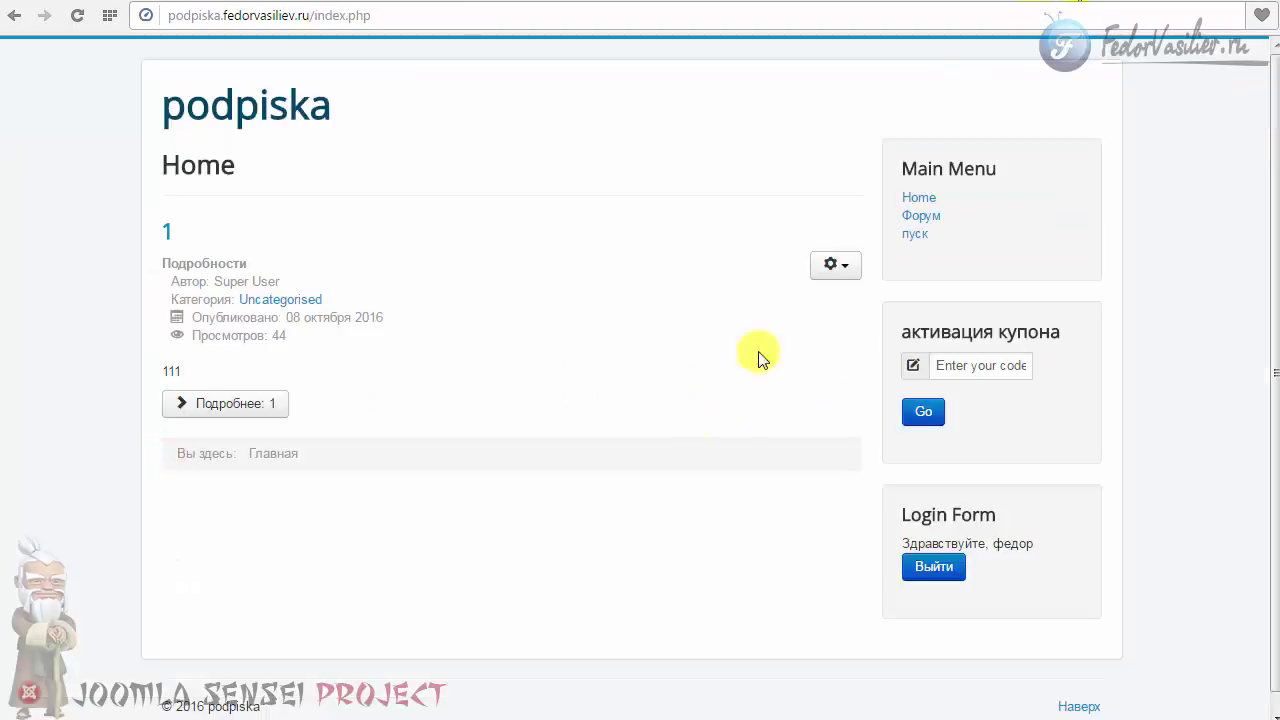
# Step: Check the client's current points in the AlphaUserPoints participants list (Участники) in the administration
pyautogui.hotkey('ctrl', 'Tab')
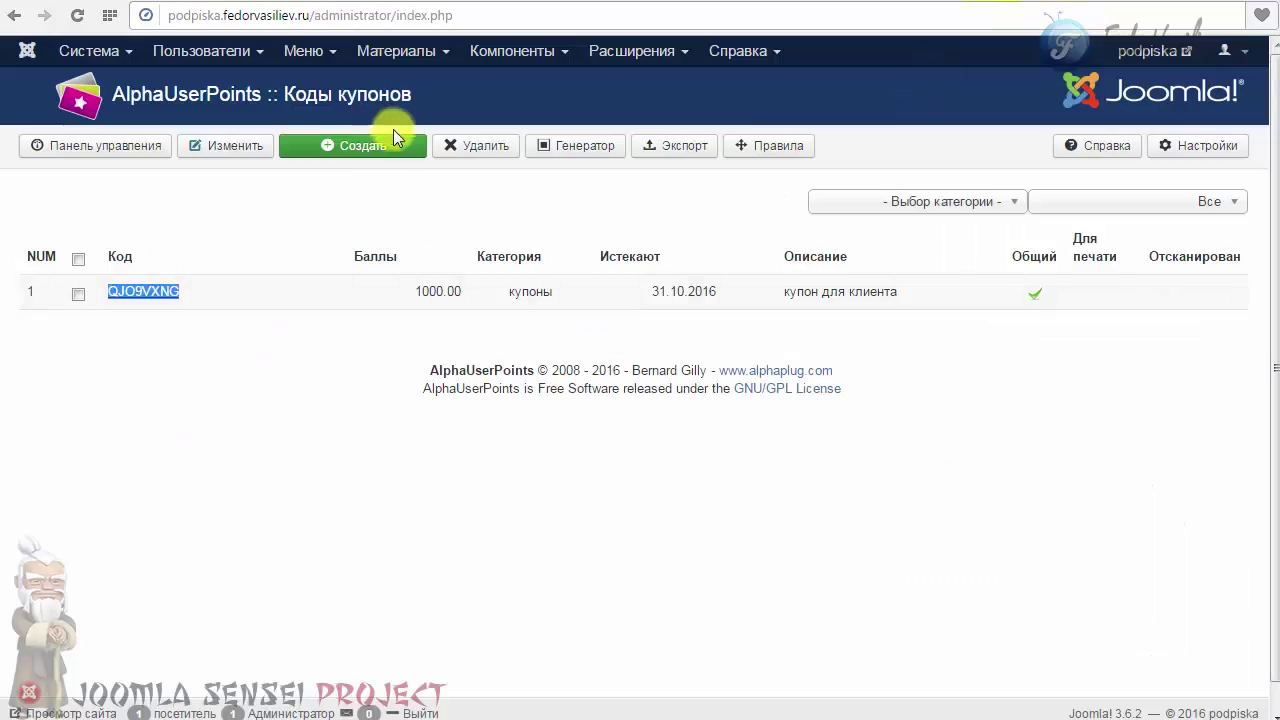
pyautogui.click(115, 147)
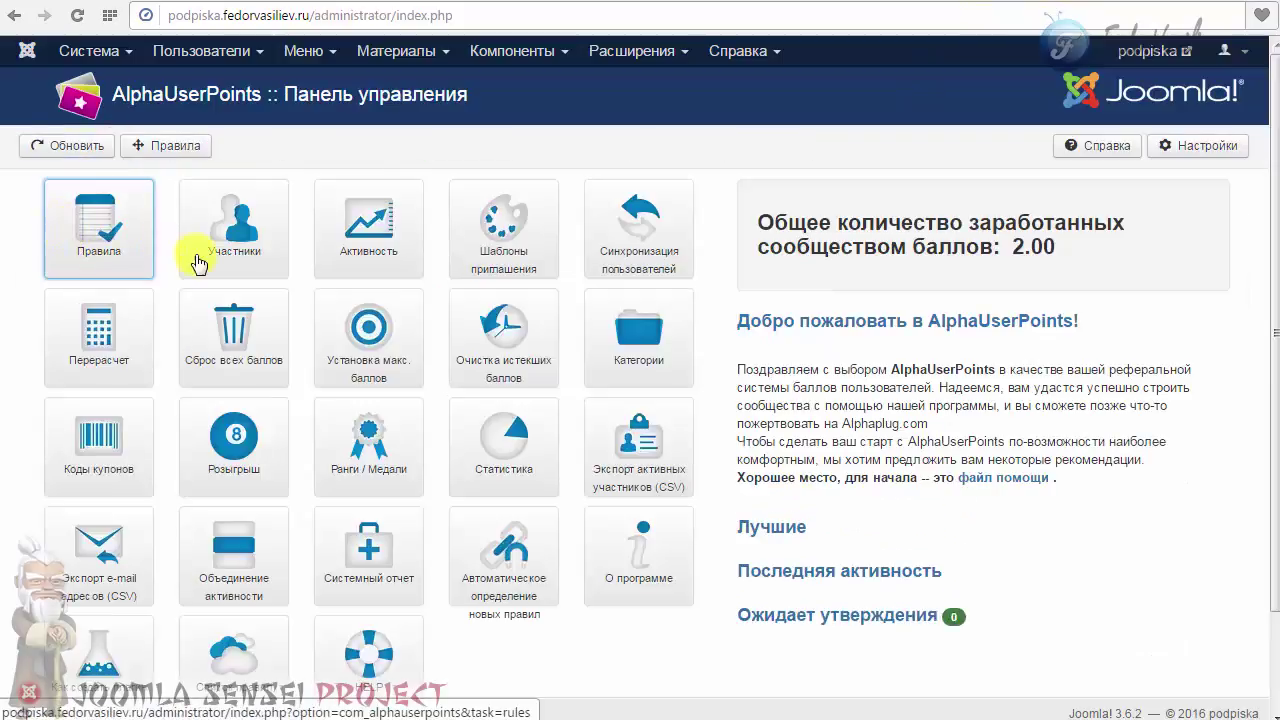
pyautogui.click(212, 238)
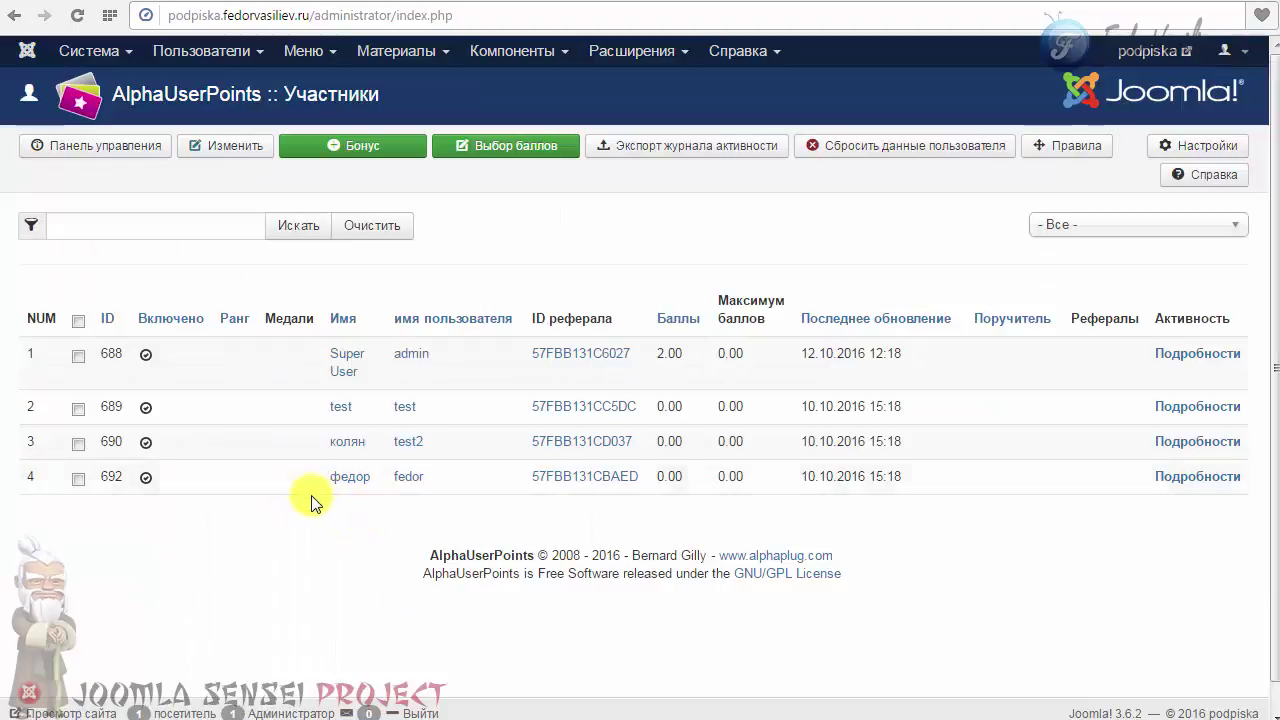
pyautogui.moveTo(312, 479); pyautogui.dragTo(443, 480)
pyautogui.click(566, 515)
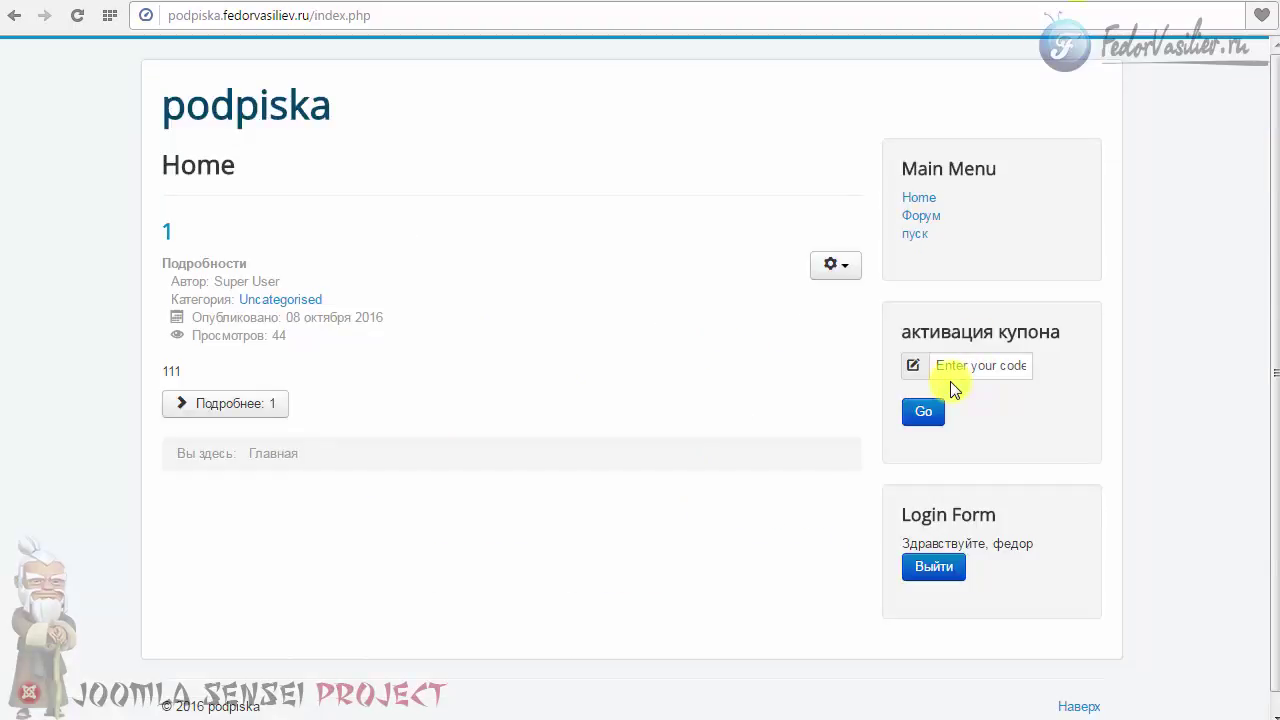
# Step: Redeem the coupon on the site by submitting the copied code through the "активация купона" form, and read the resulting message
pyautogui.click(986, 365)
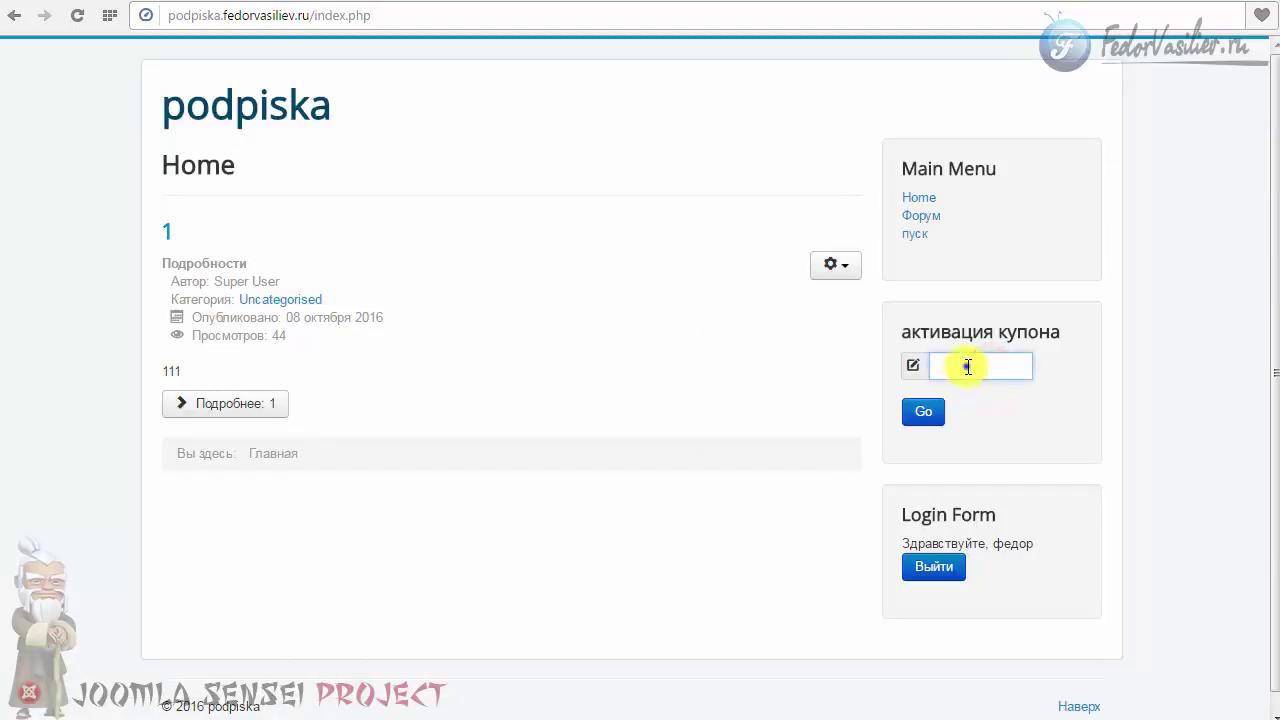
pyautogui.rightClick(966, 367)
pyautogui.click(1000, 482)
pyautogui.click(922, 410)
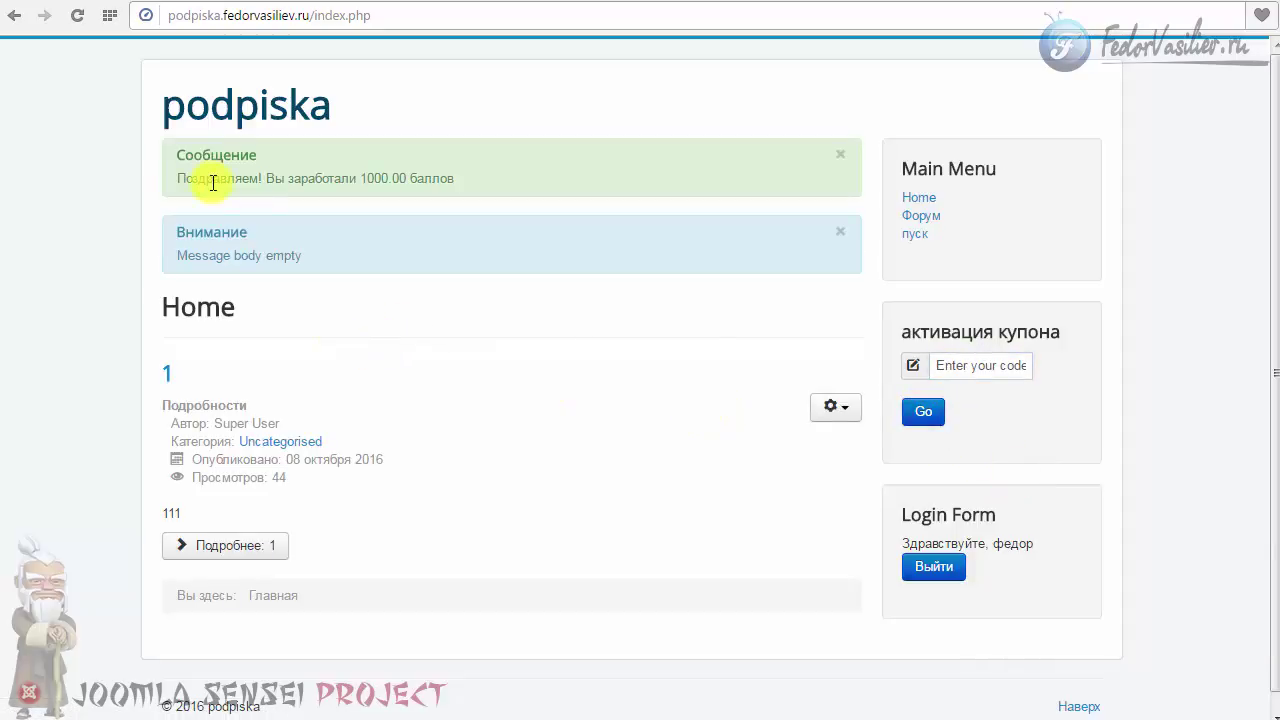
pyautogui.moveTo(171, 151); pyautogui.dragTo(342, 175)
pyautogui.click(514, 163)
pyautogui.moveTo(454, 178); pyautogui.dragTo(361, 178)
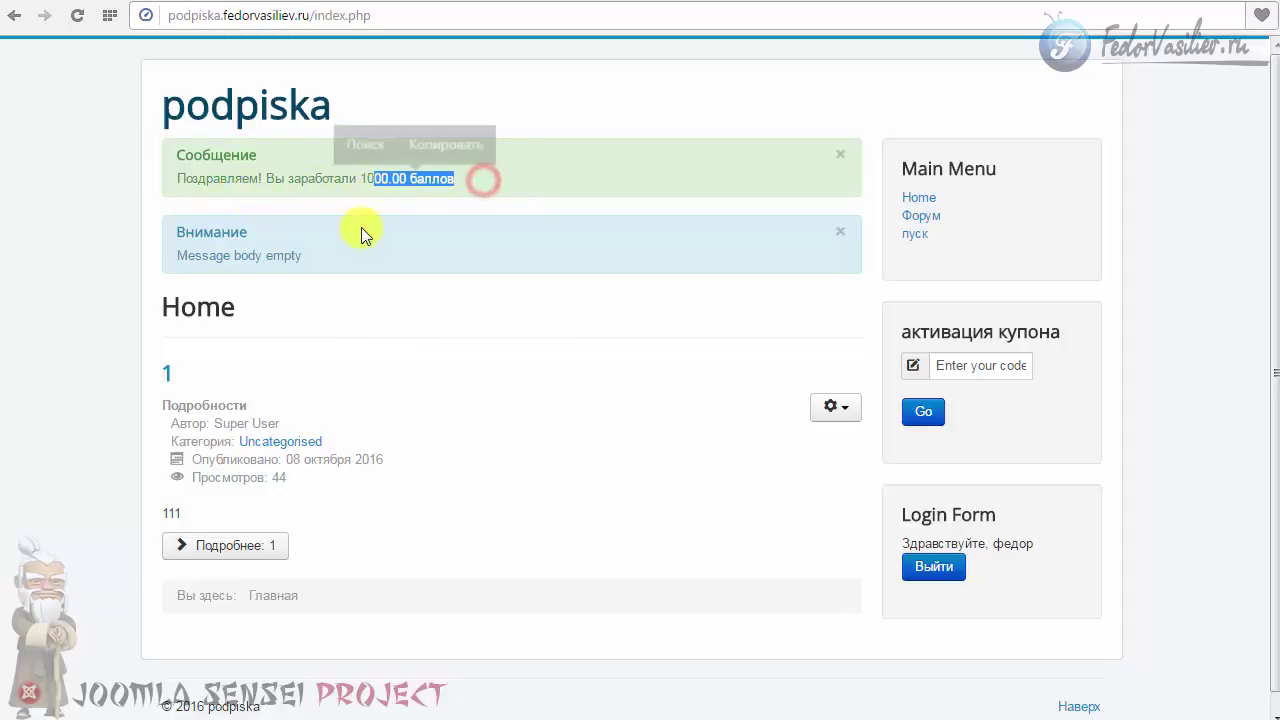
# Step: Read the "Внимание" notice displayed on the site's home page after the coupon redemption
pyautogui.click(363, 243)
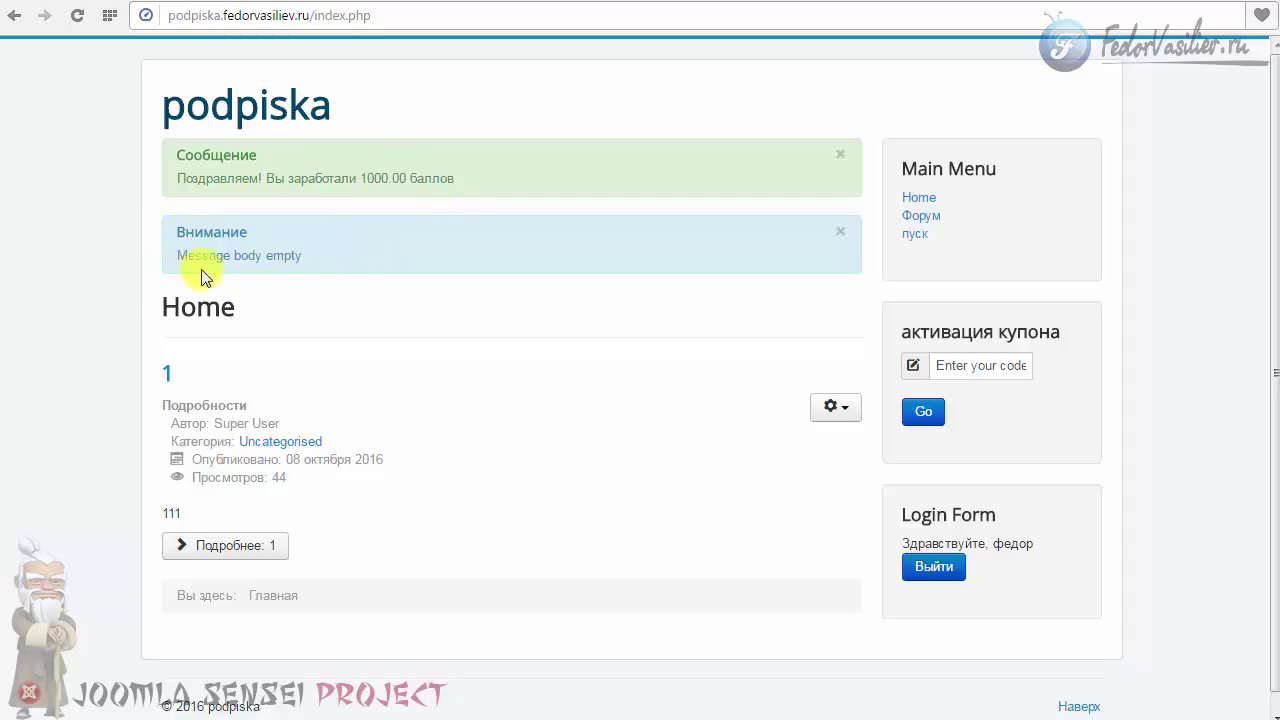
pyautogui.moveTo(316, 250); pyautogui.dragTo(192, 258)
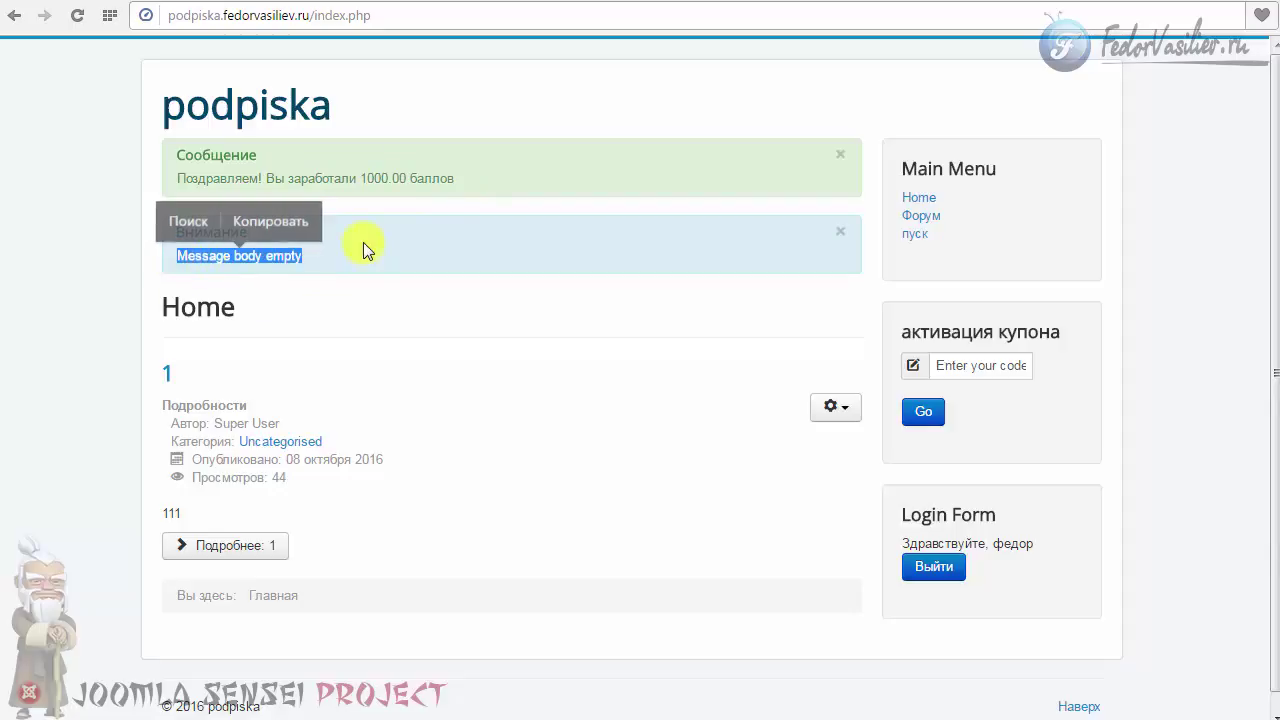
pyautogui.click(363, 243)
pyautogui.moveTo(355, 249); pyautogui.dragTo(197, 256)
pyautogui.click(345, 246)
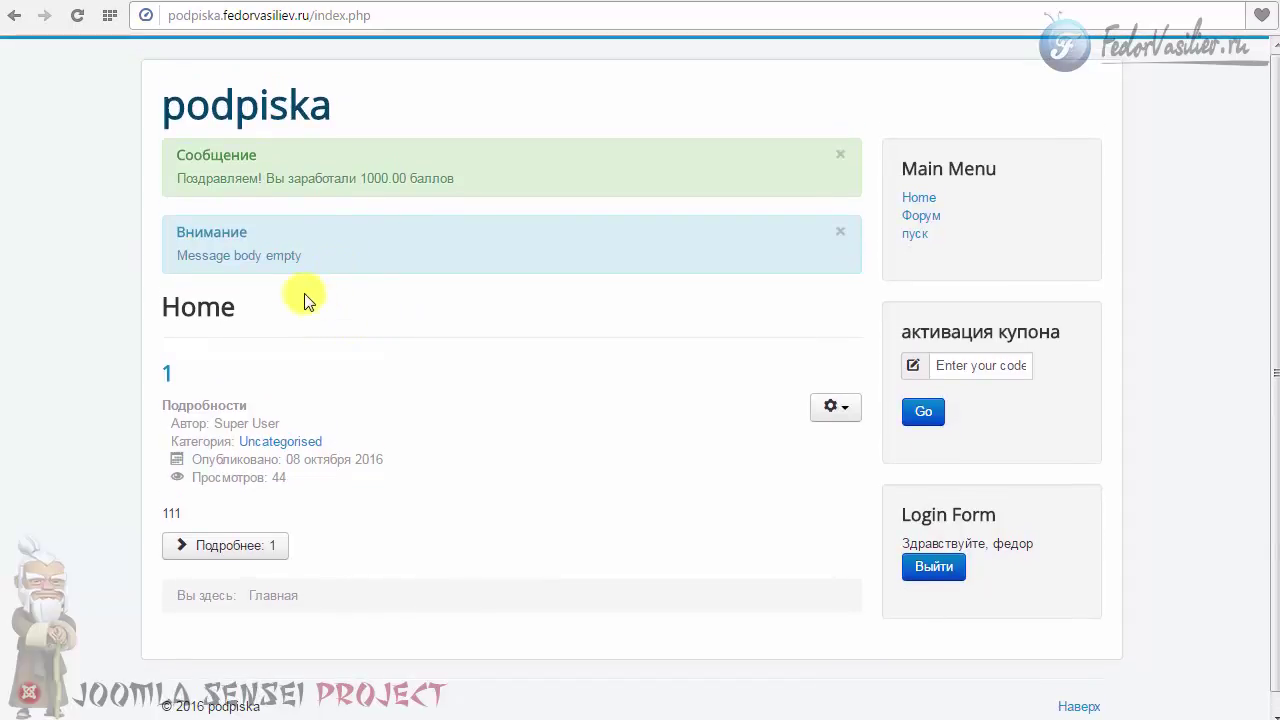
# Step: Switch to the administration, reload the AlphaUserPoints participants list (Участники) and check the client's updated points
pyautogui.click(1025, 2)
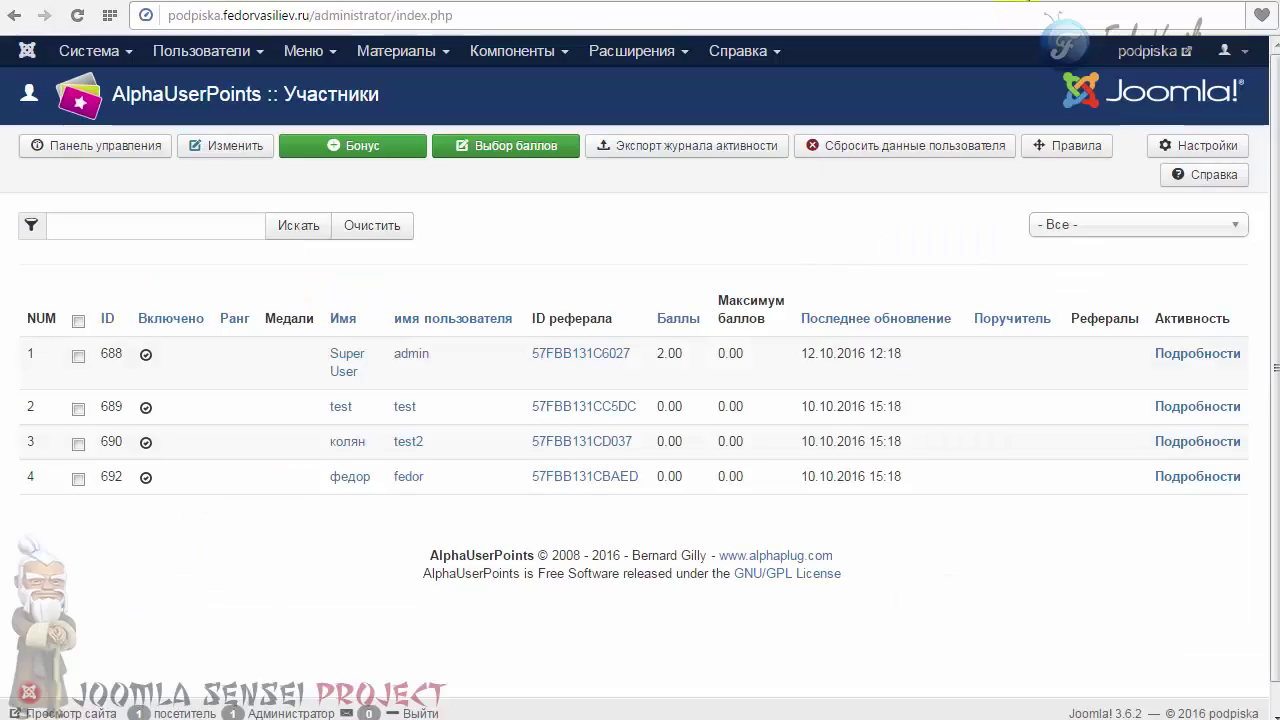
pyautogui.click(79, 15)
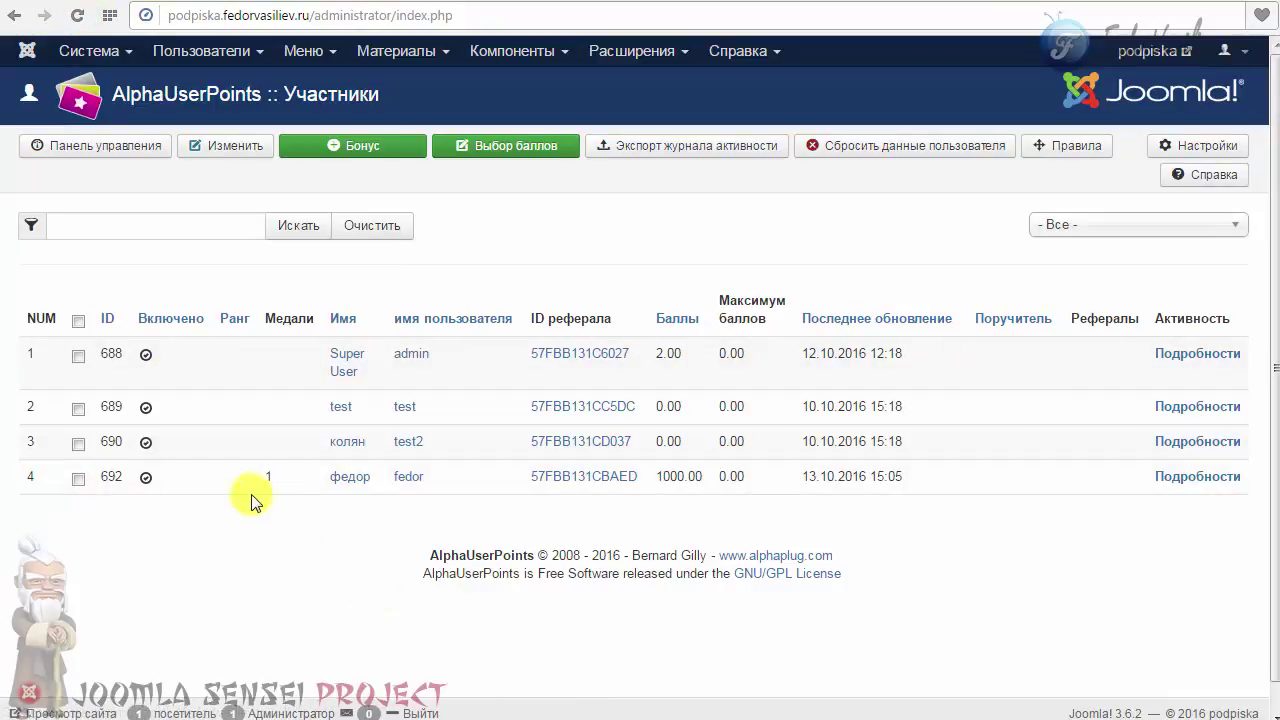
pyautogui.moveTo(318, 476); pyautogui.dragTo(435, 477)
pyautogui.moveTo(657, 476); pyautogui.dragTo(742, 478)
pyautogui.click(735, 518)
# Step: Return to the site's front end and reread the success message about the points earned with the coupon
pyautogui.click(1060, 2)
pyautogui.moveTo(222, 177); pyautogui.dragTo(490, 177)
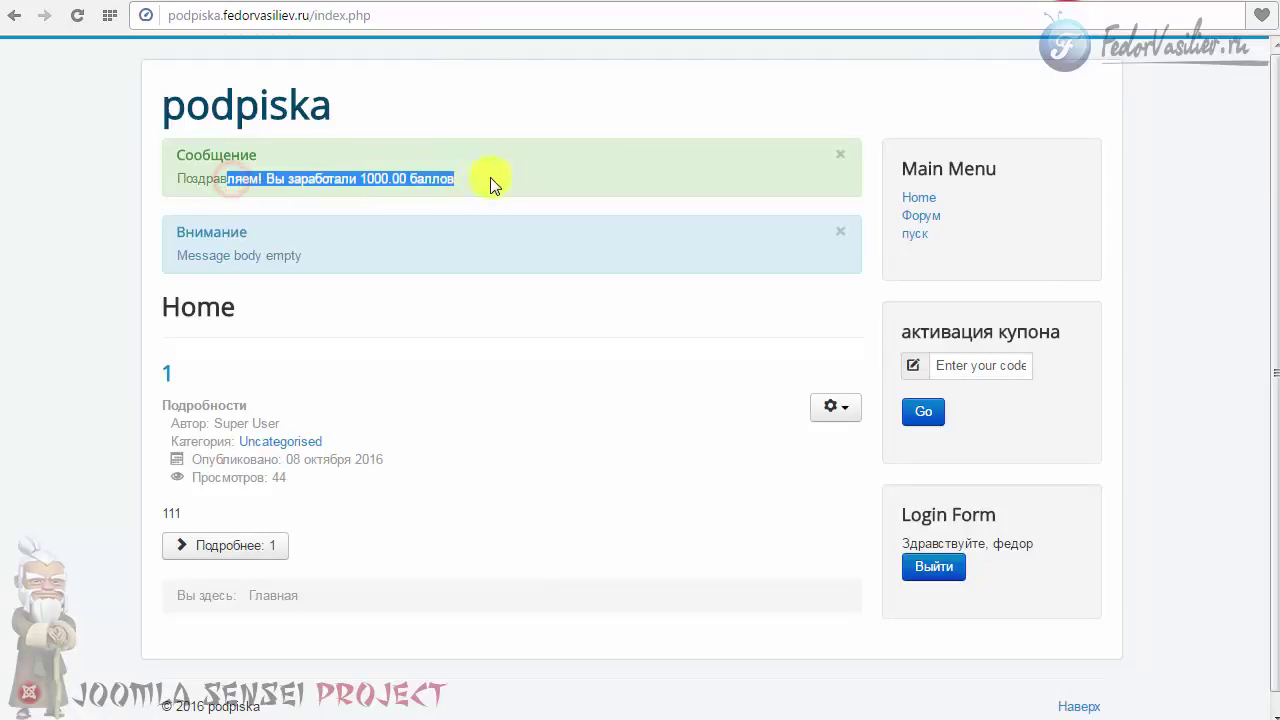
pyautogui.click(506, 178)
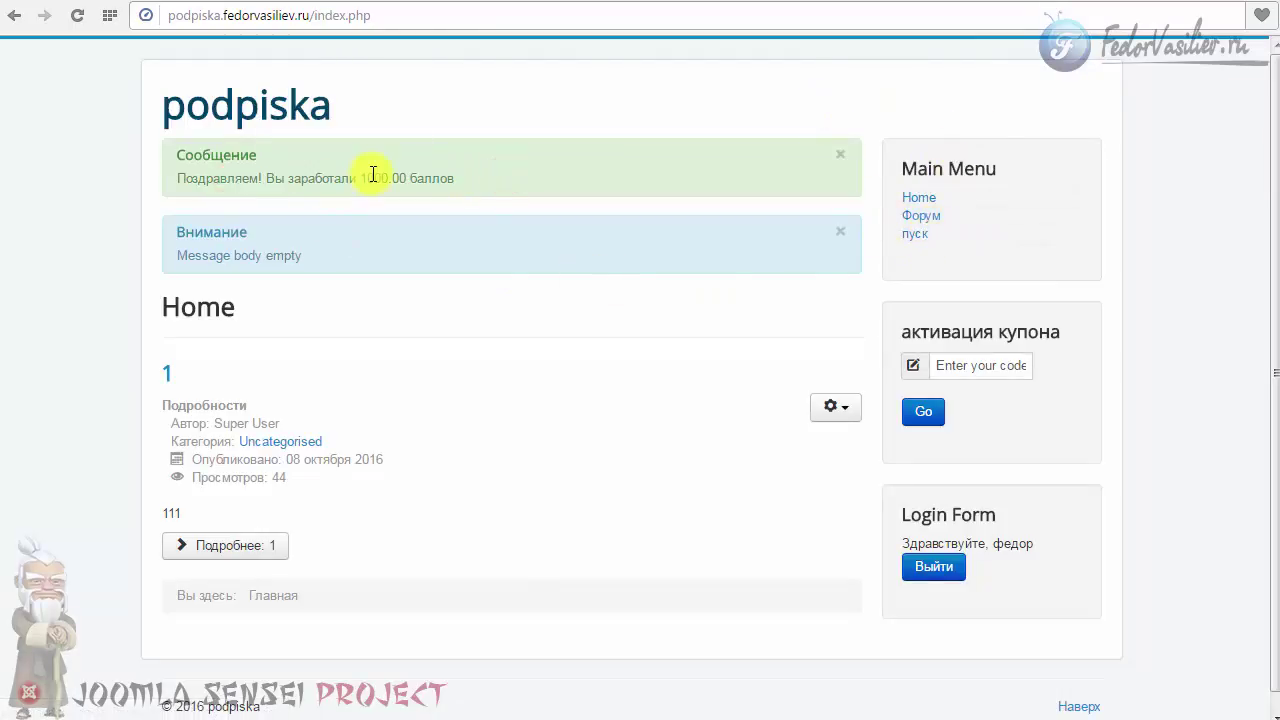
pyautogui.moveTo(351, 183); pyautogui.dragTo(457, 178)
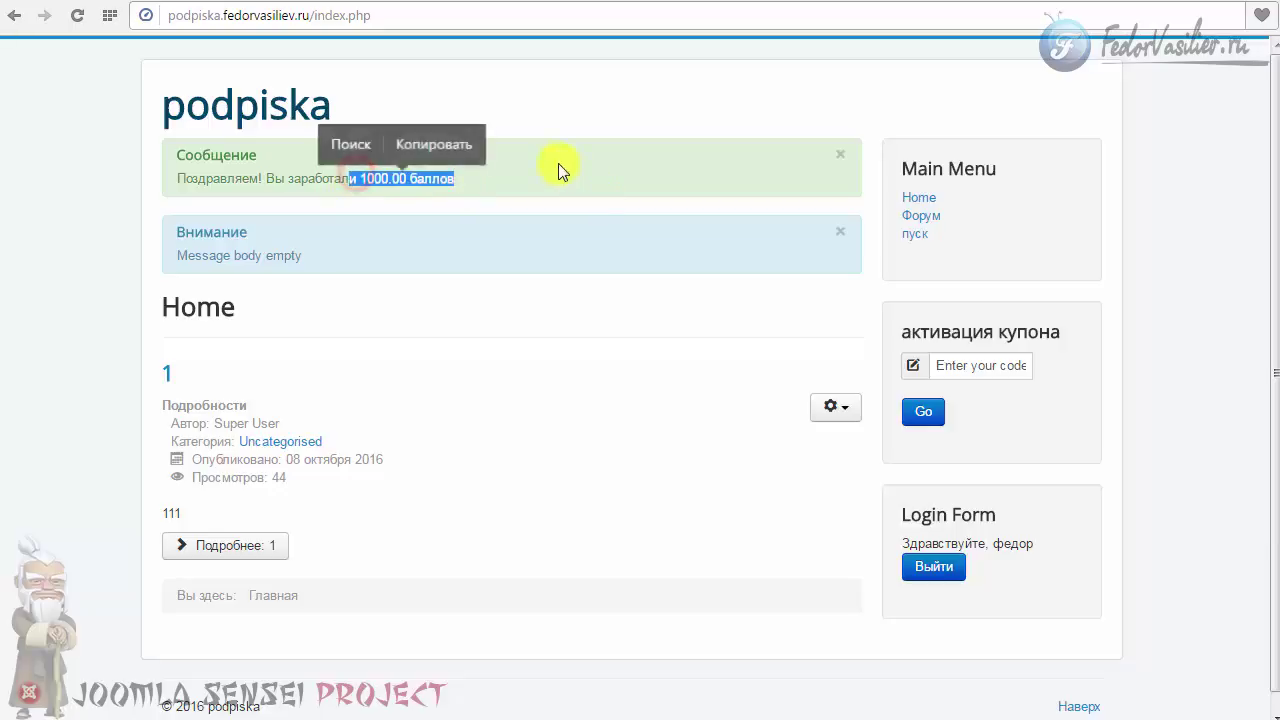
pyautogui.click(350, 259)
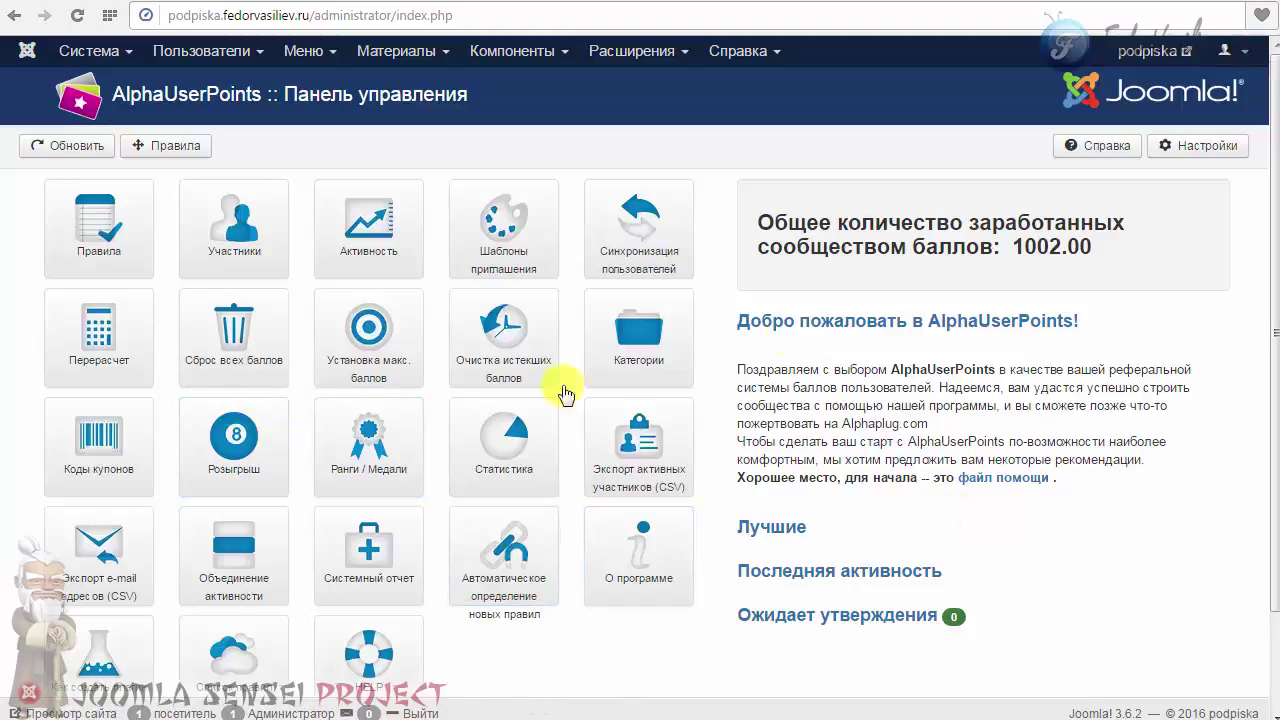
# Step: Check the community's total earned points on the AlphaUserPoints control panel in the administration
pyautogui.moveTo(764, 221); pyautogui.dragTo(917, 250)
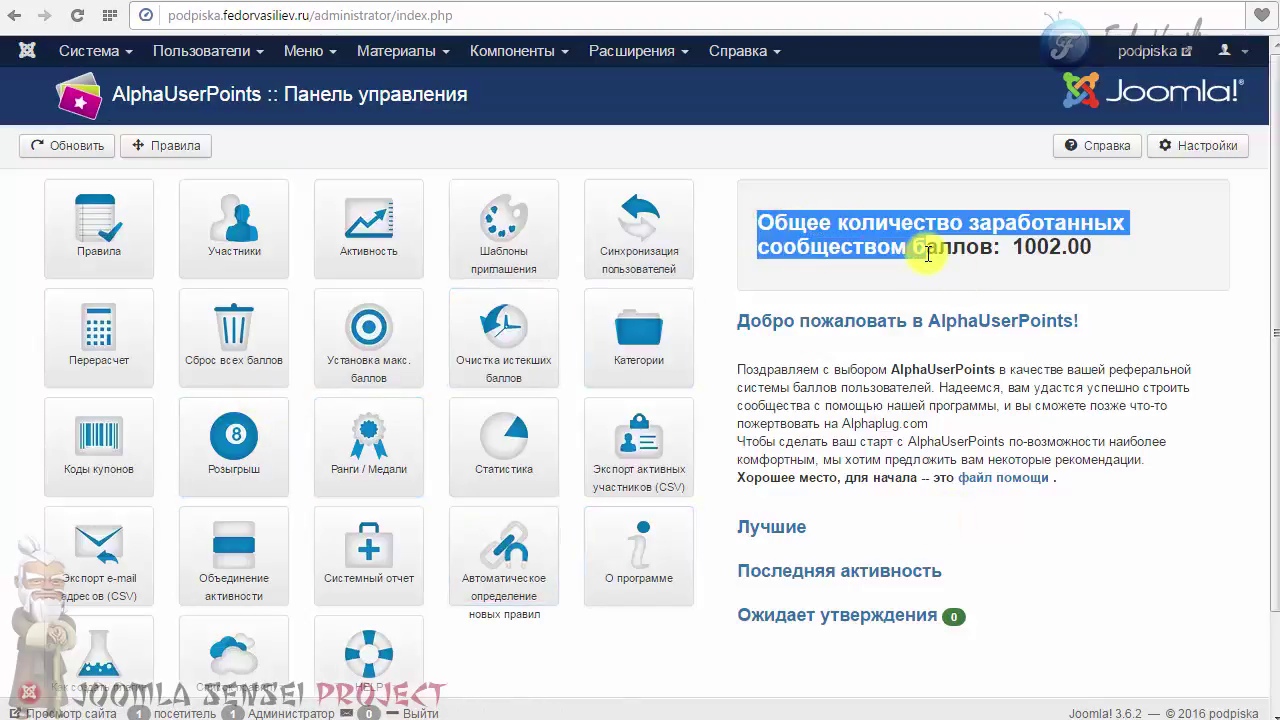
pyautogui.click(922, 247)
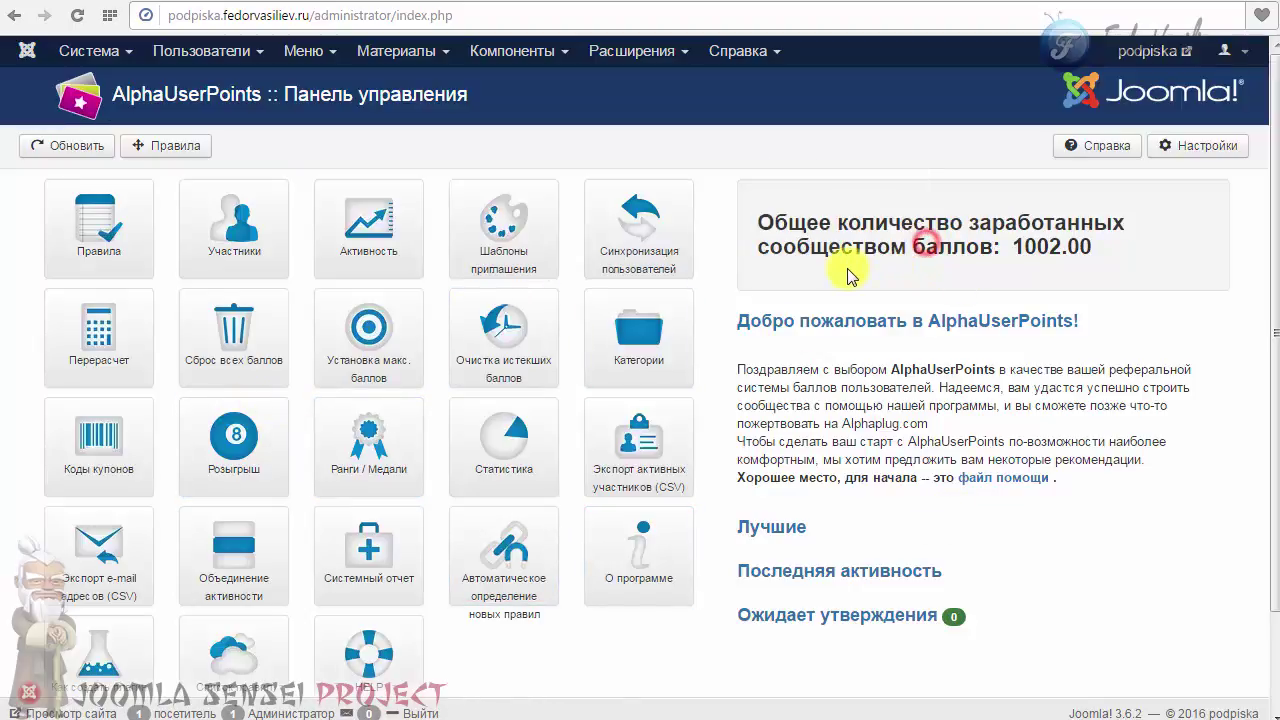
pyautogui.doubleClick(1120, 234)
pyautogui.click(1005, 255)
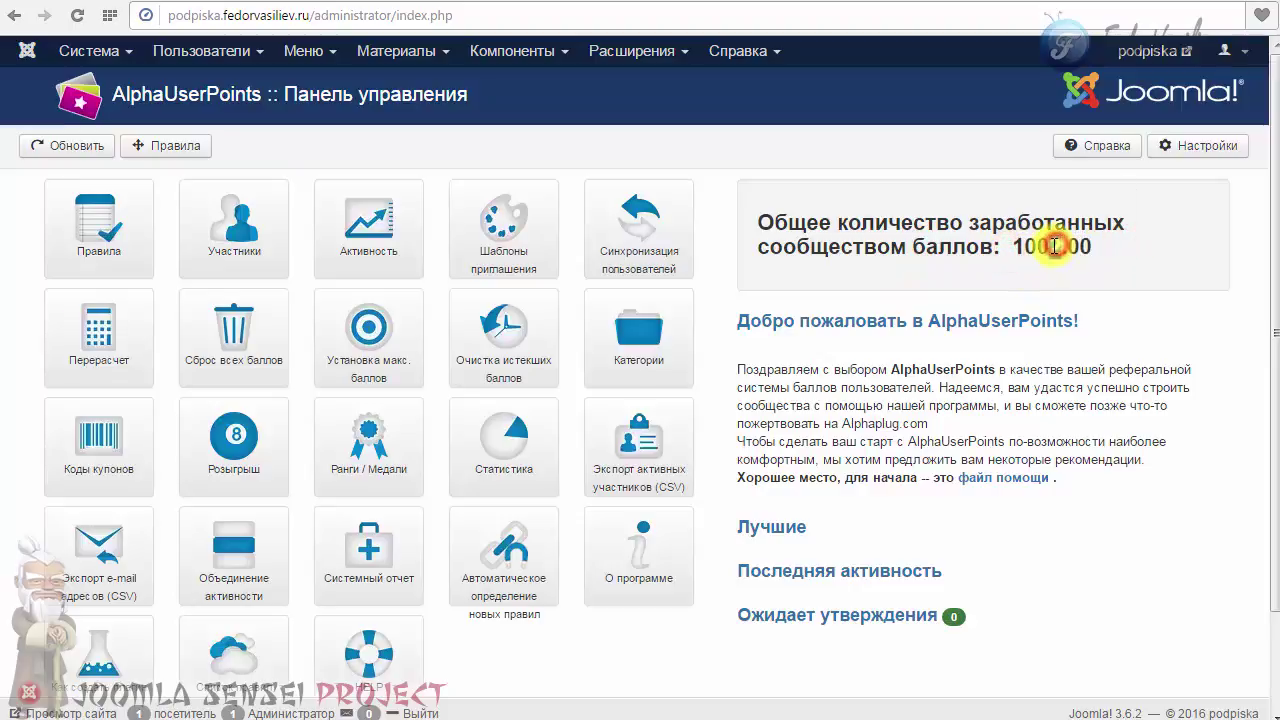
pyautogui.moveTo(1008, 250); pyautogui.dragTo(1037, 250)
pyautogui.click(1037, 250)
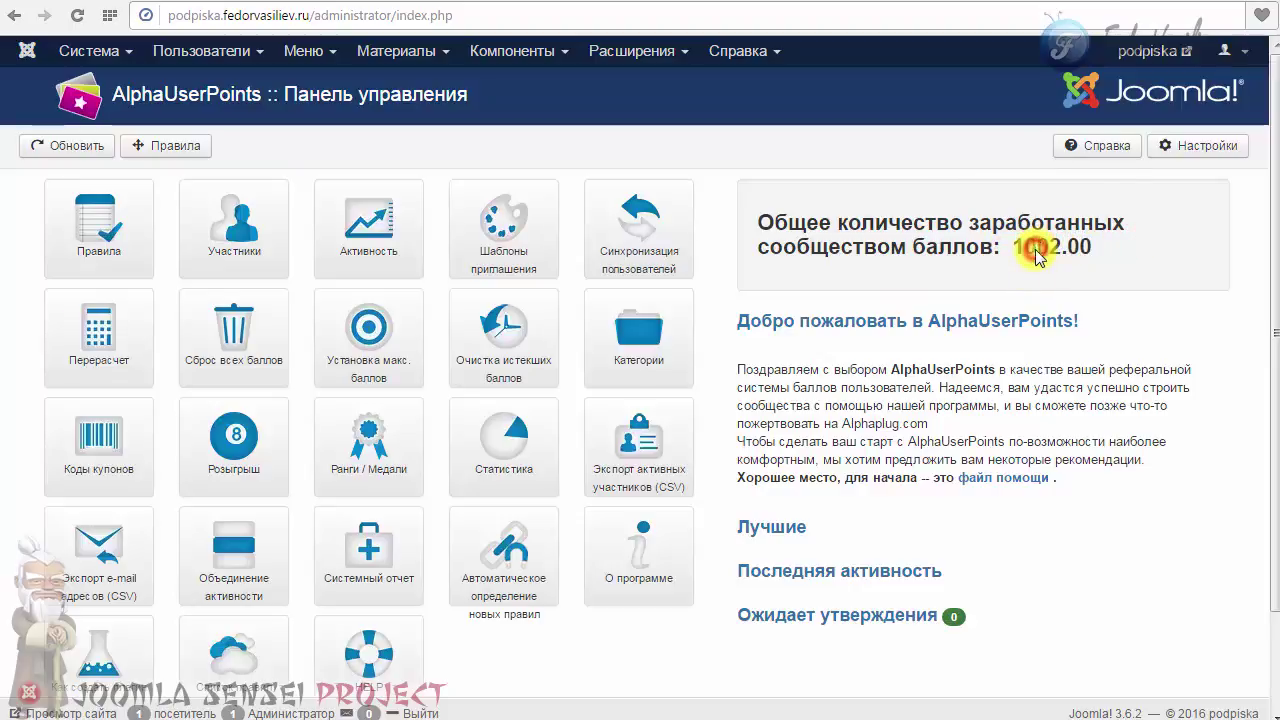
# Step: Expand the recent activity list (Последняя активность) and examine the latest coupon entry's date, rule name and points
pyautogui.click(765, 570)
pyautogui.scroll(-1, 766, 558)
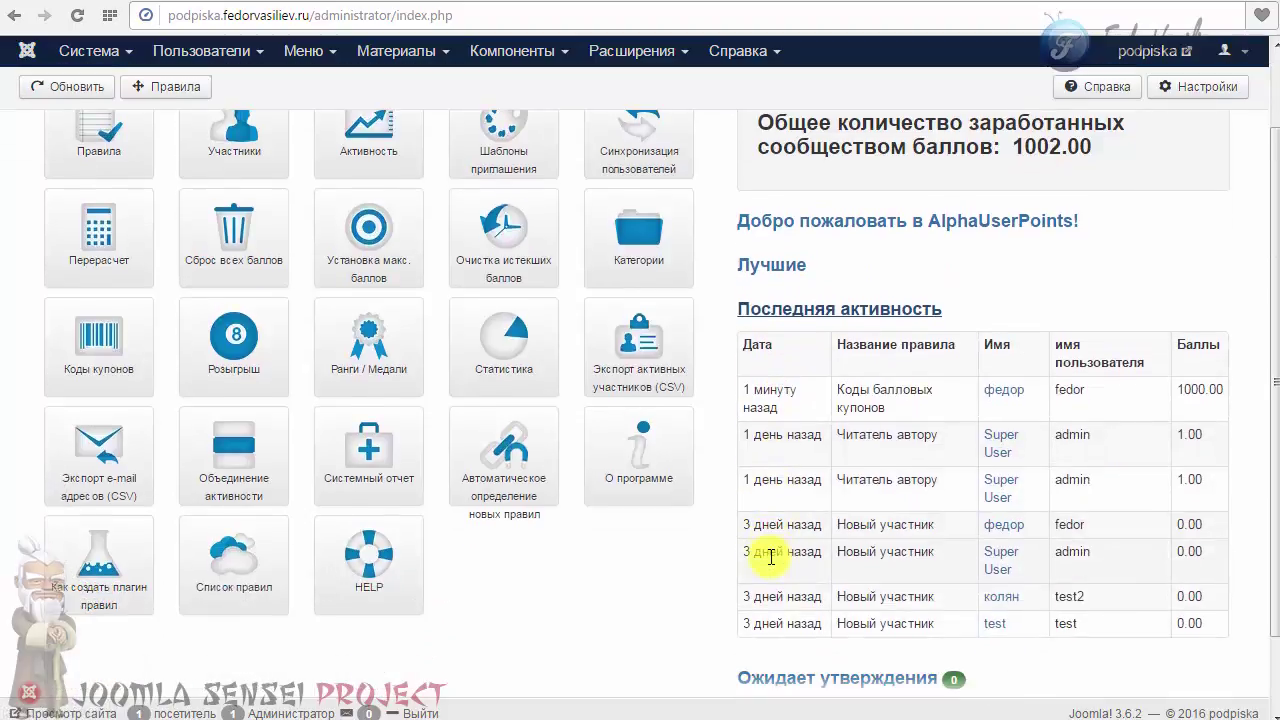
pyautogui.tripleClick(778, 400)
pyautogui.click(782, 403)
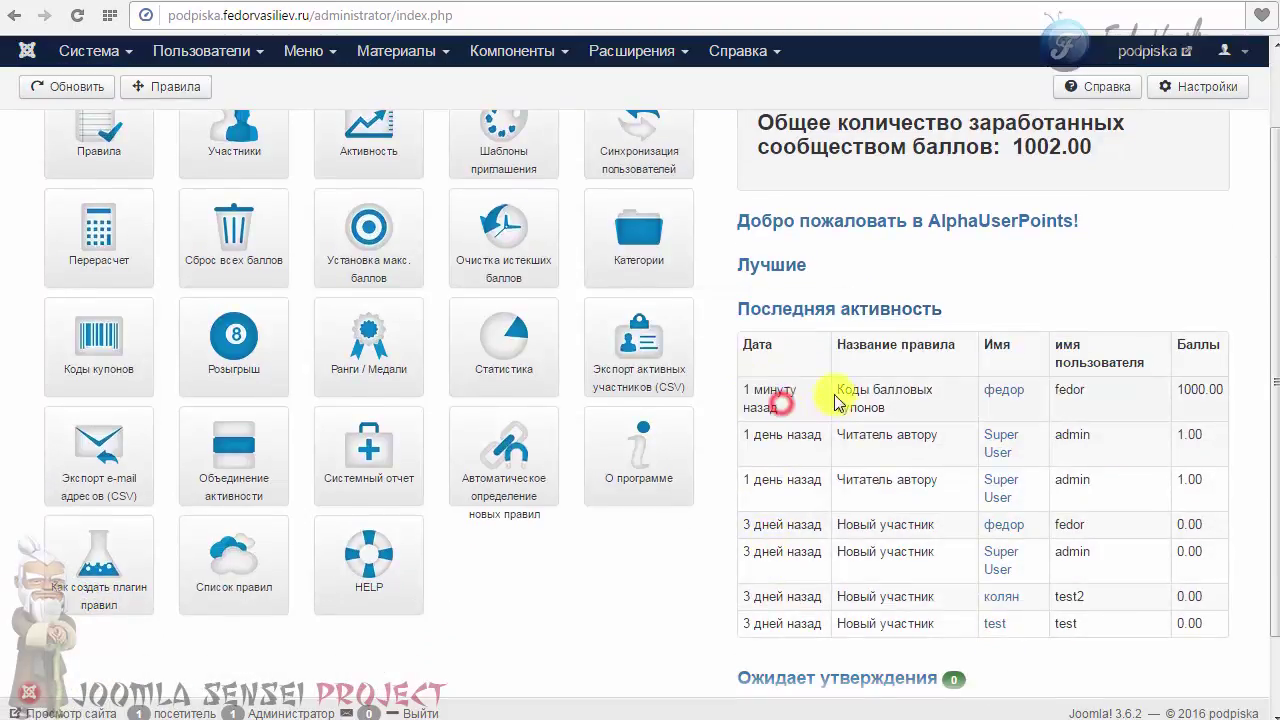
pyautogui.moveTo(845, 388); pyautogui.dragTo(894, 412)
pyautogui.click(898, 405)
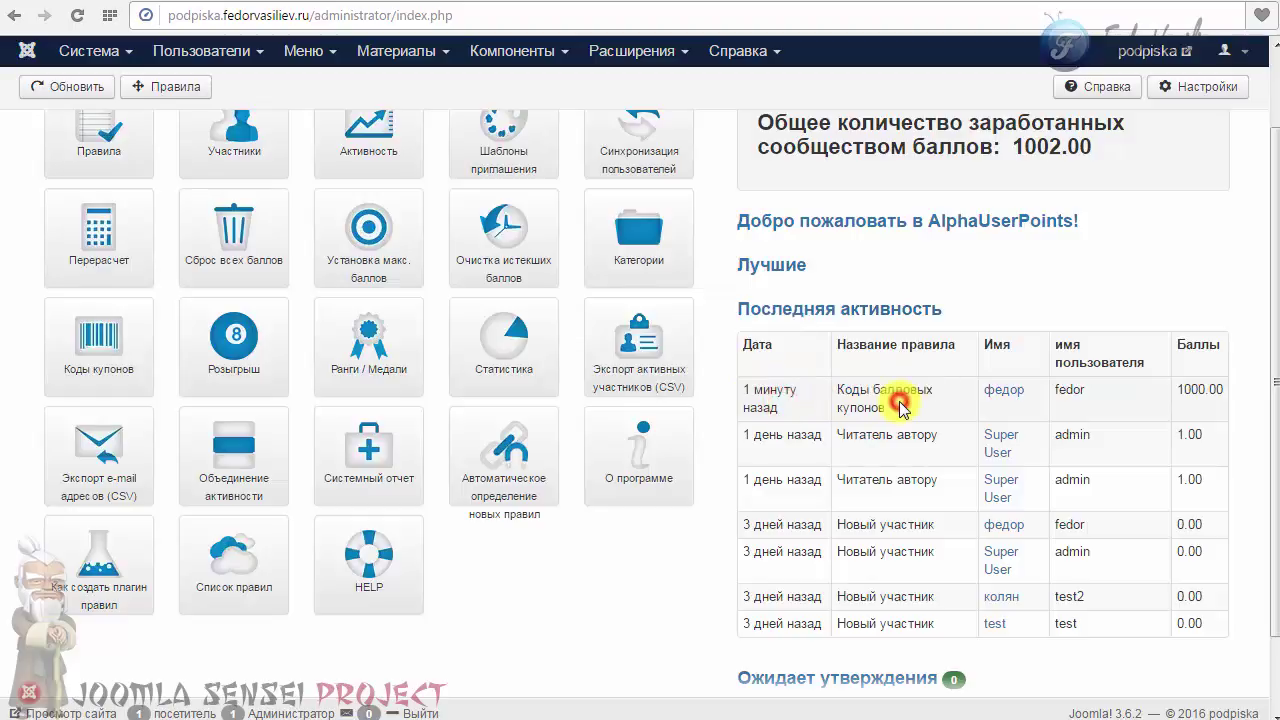
pyautogui.moveTo(1183, 389); pyautogui.dragTo(1163, 394)
pyautogui.click(1158, 397)
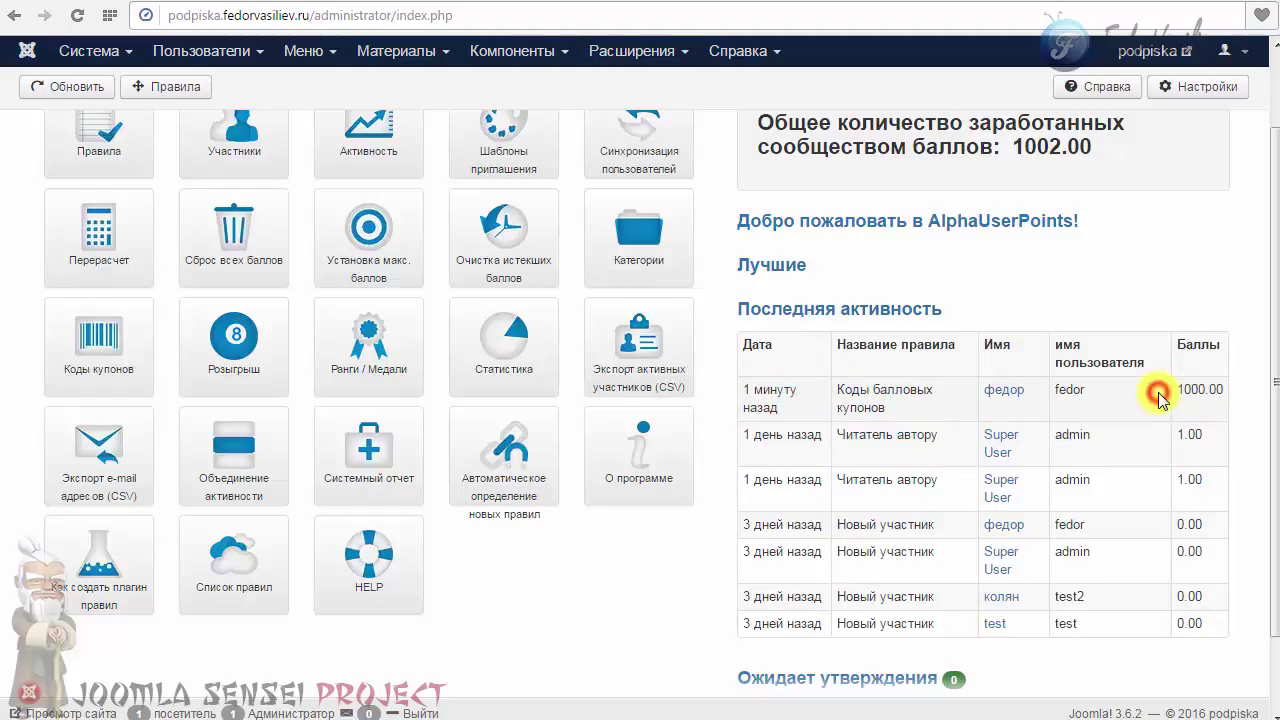
pyautogui.scroll(-1, 1158, 397)
pyautogui.scroll(2, 1160, 396)
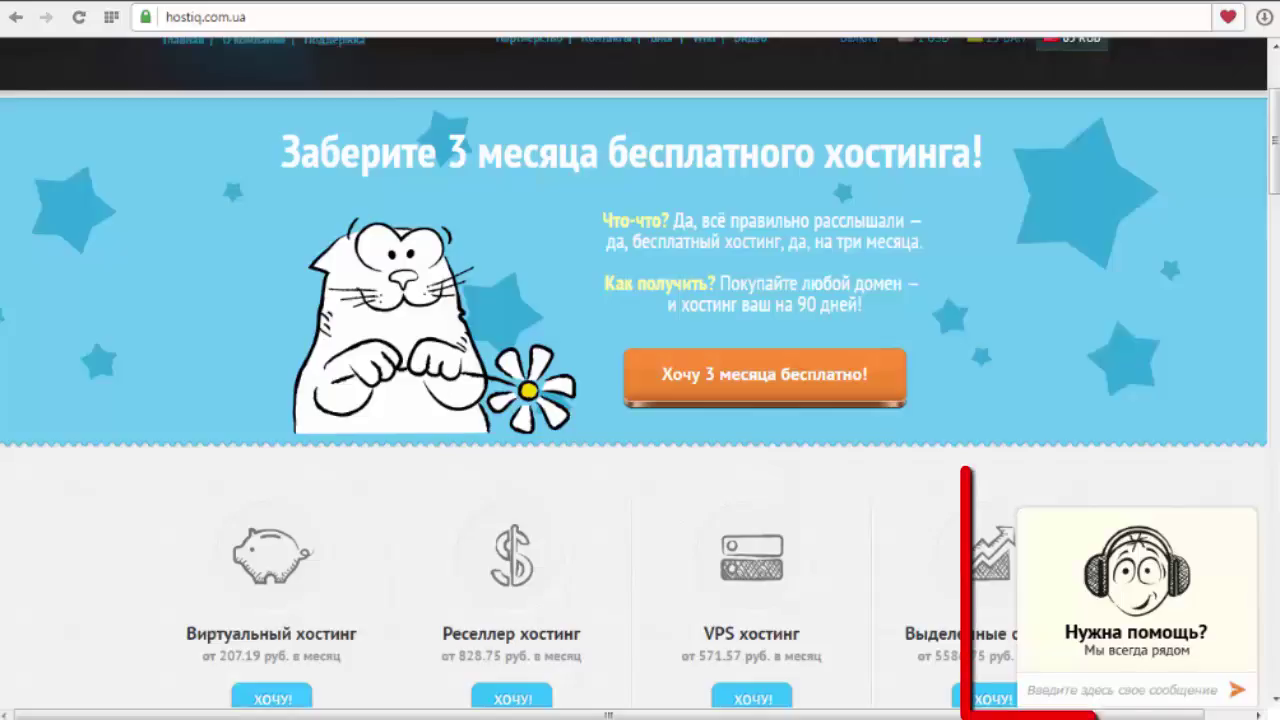
# Step: Open the support chat on the hostiq.com.ua hosting site to view its message form, and minimise it again
pyautogui.click(1127, 633)
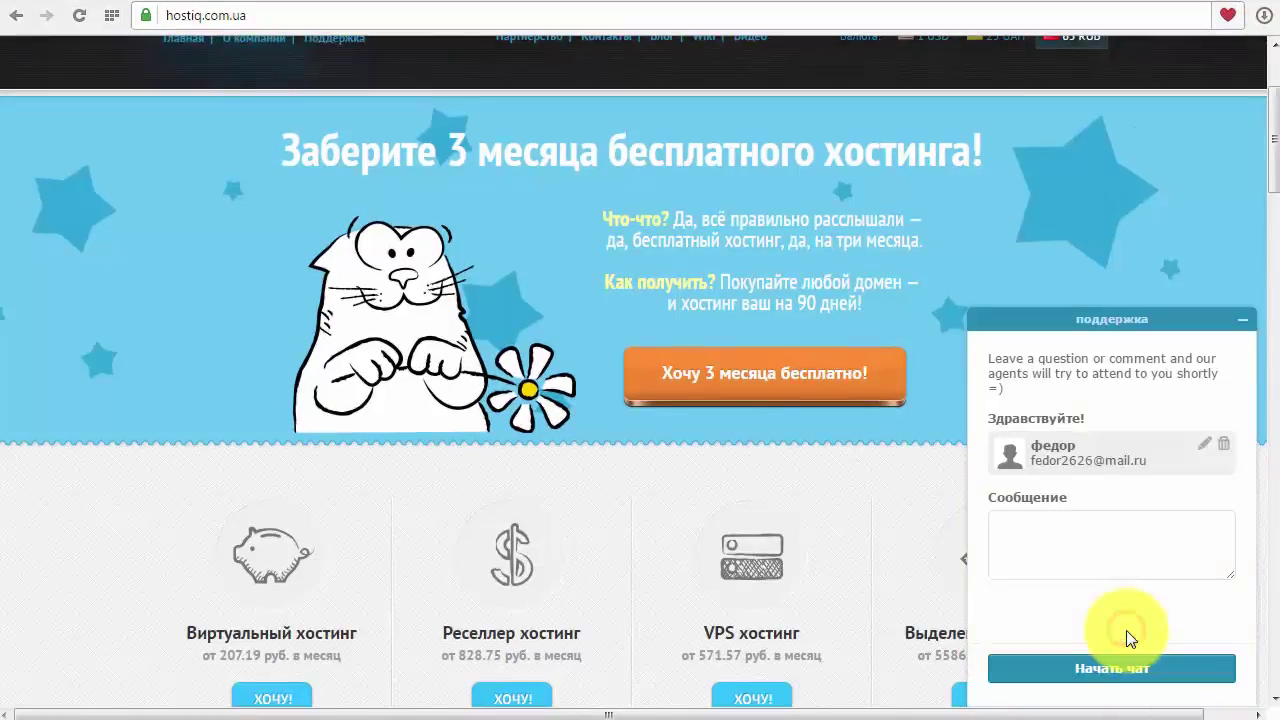
pyautogui.click(1242, 319)
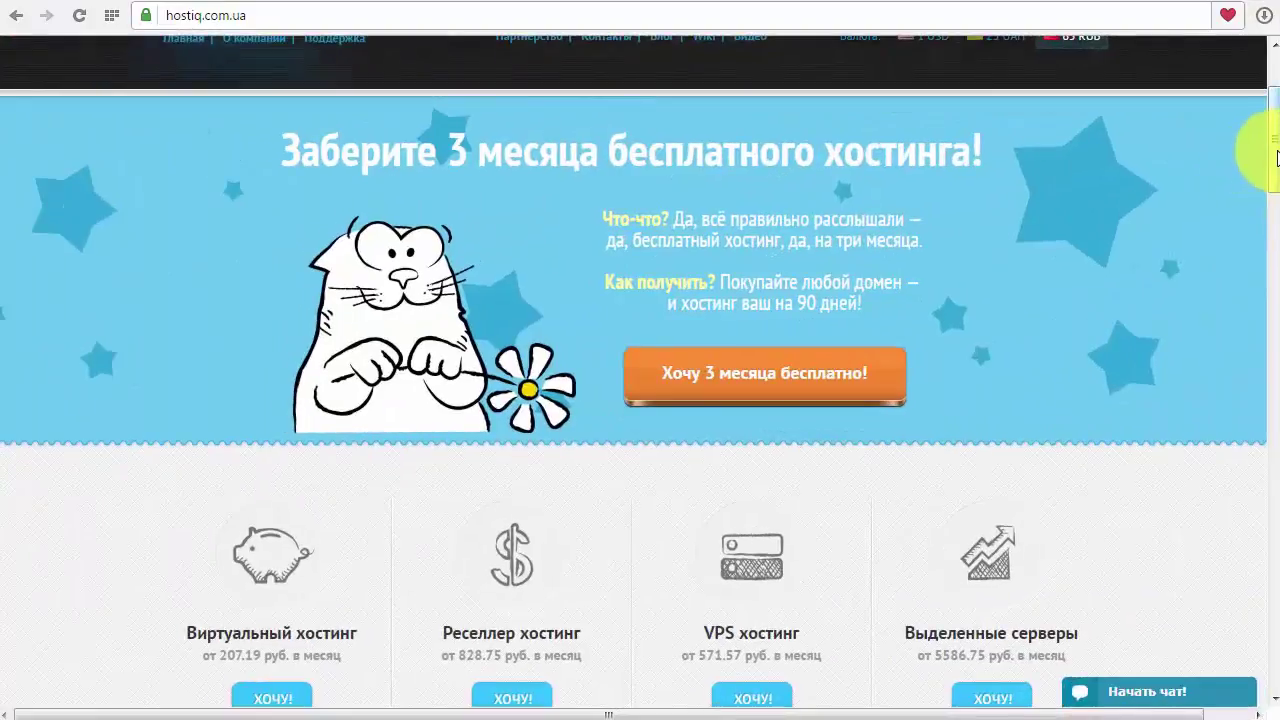
pyautogui.moveTo(1274, 150)
pyautogui.mouseDown()
pyautogui.moveTo(1275, 208)
pyautogui.moveTo(1275, 150)
pyautogui.mouseUp()
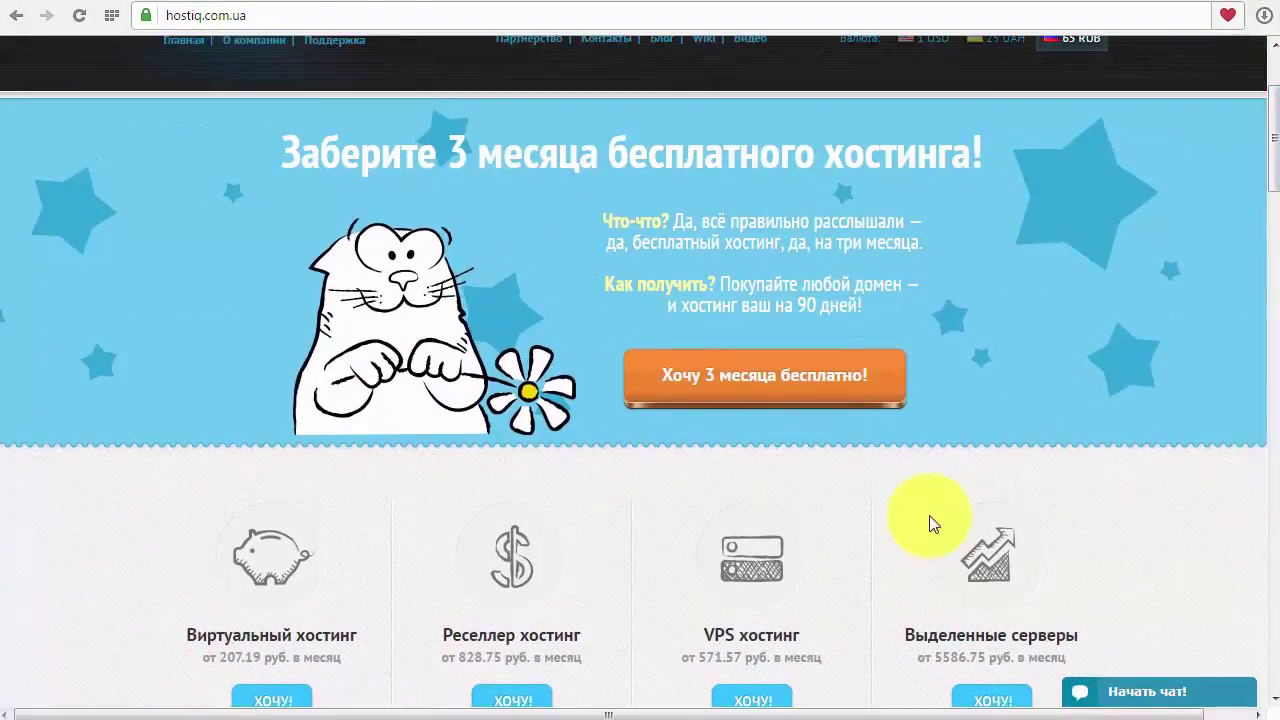